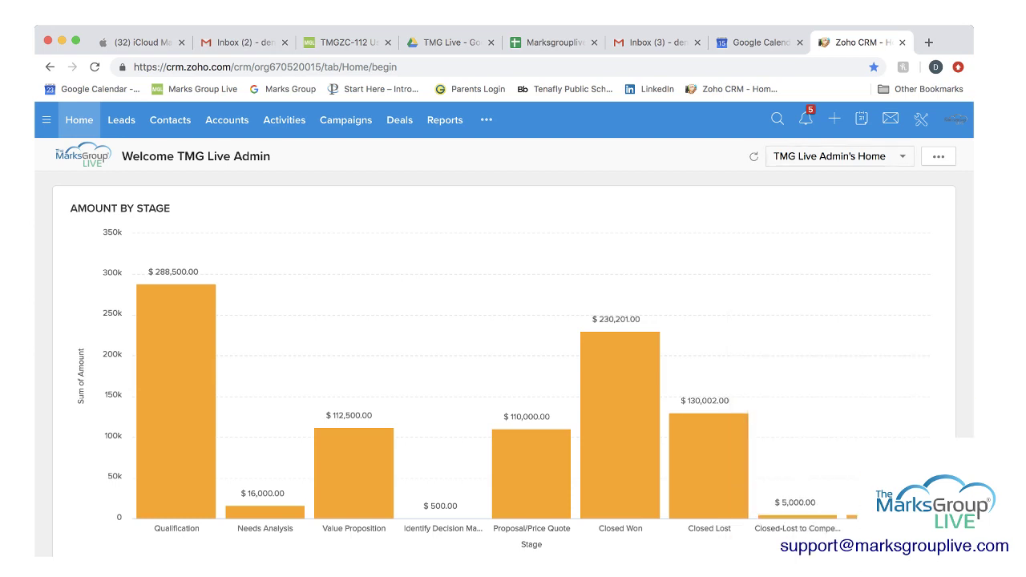
Start a lead import in the Leads module, upload Sample Lead List.xlsx, and continue to the record options
{"action": "left_click", "coordinate": [121, 120]}
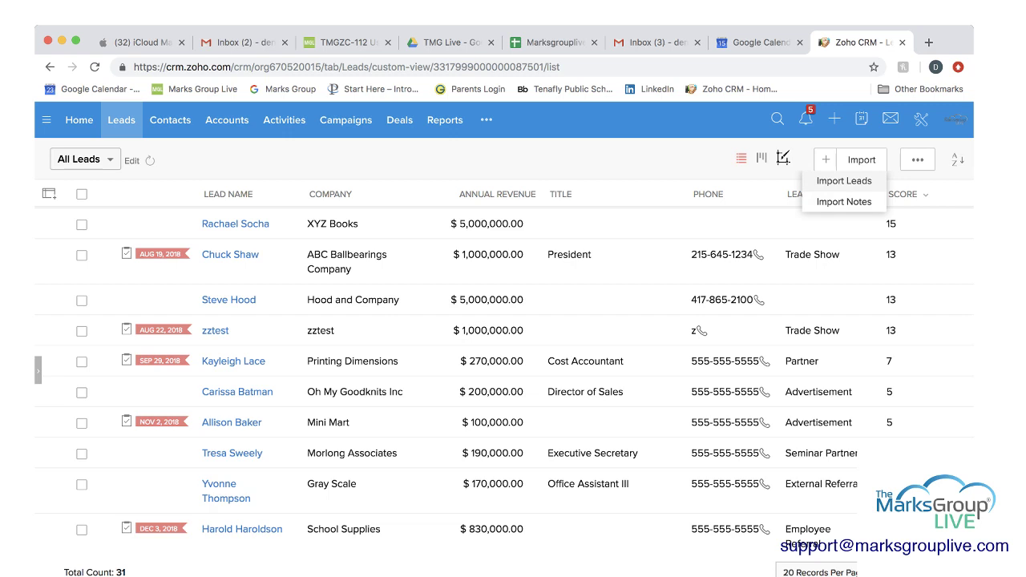
{"action": "left_click", "coordinate": [845, 180]}
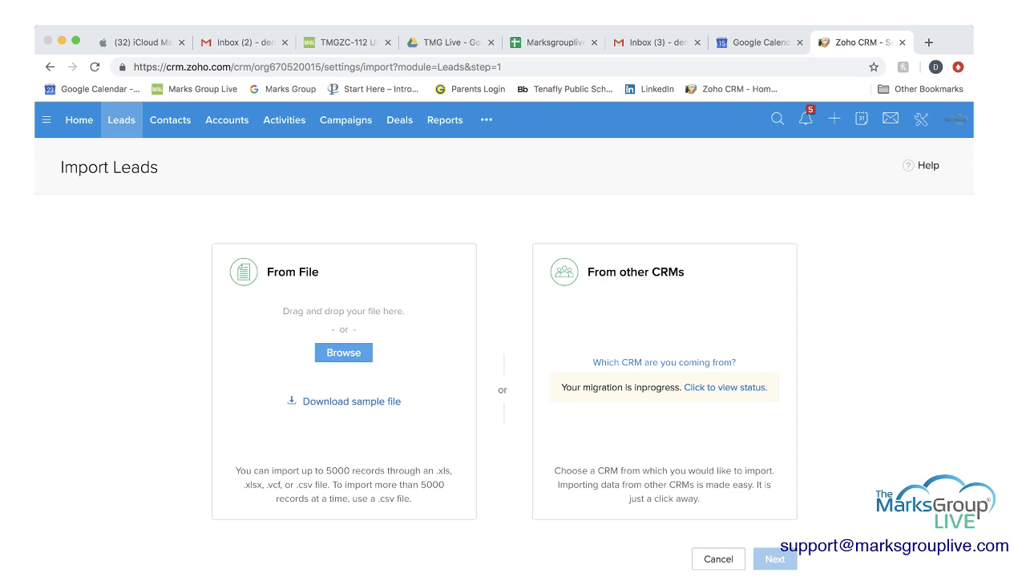
{"action": "key", "text": "Return"}
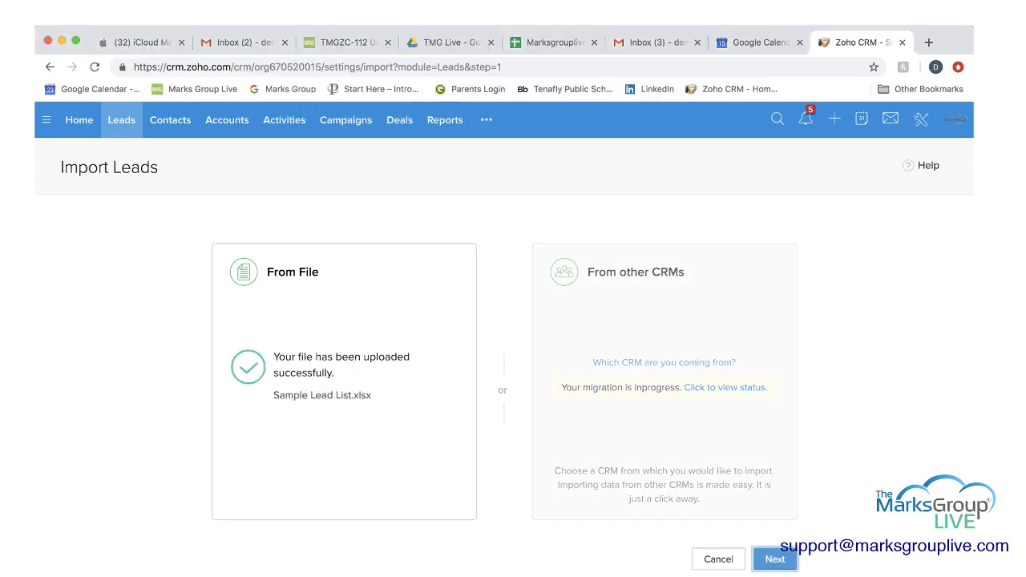
{"action": "scroll", "coordinate": [513, 385], "scroll_direction": "down", "scroll_amount": 1}
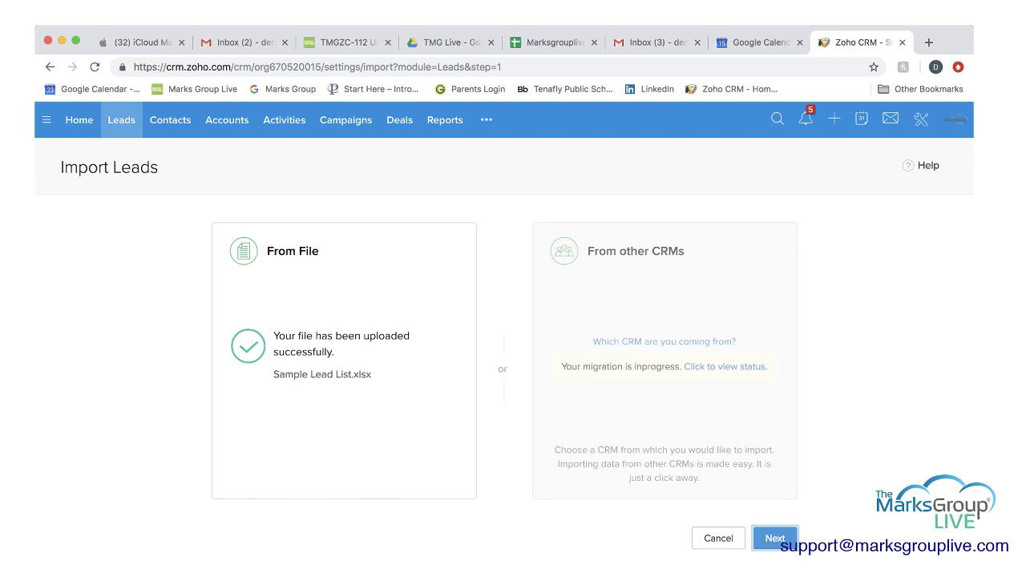
{"action": "left_click", "coordinate": [775, 546]}
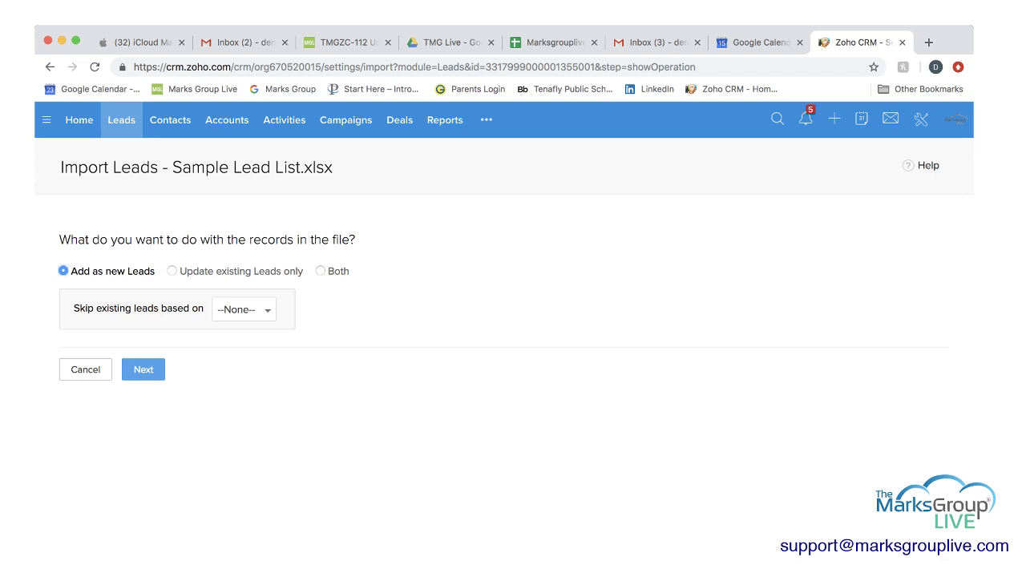
{"action": "left_click", "coordinate": [171, 271]}
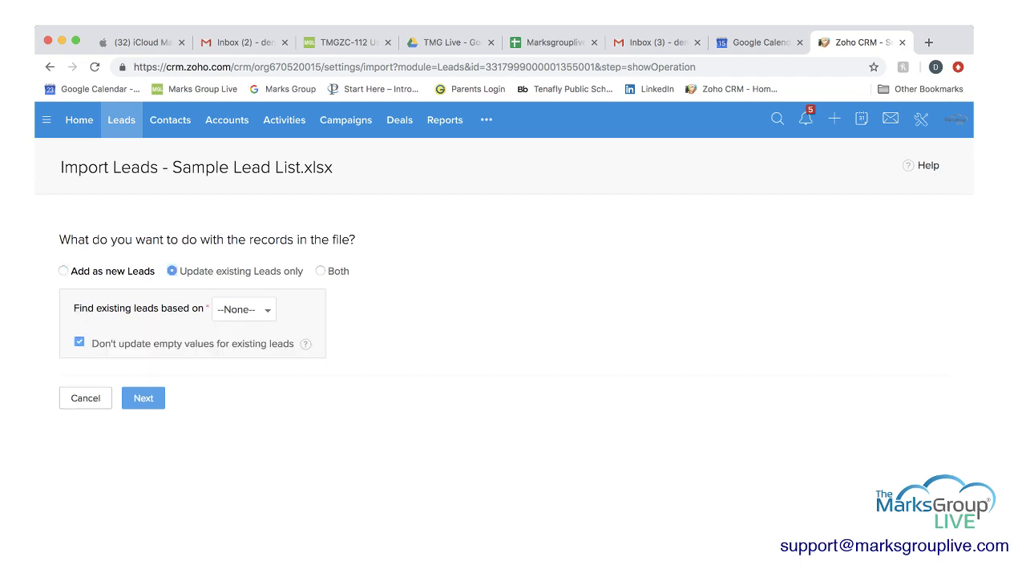
{"action": "left_click", "coordinate": [320, 271]}
{"action": "left_click", "coordinate": [63, 271]}
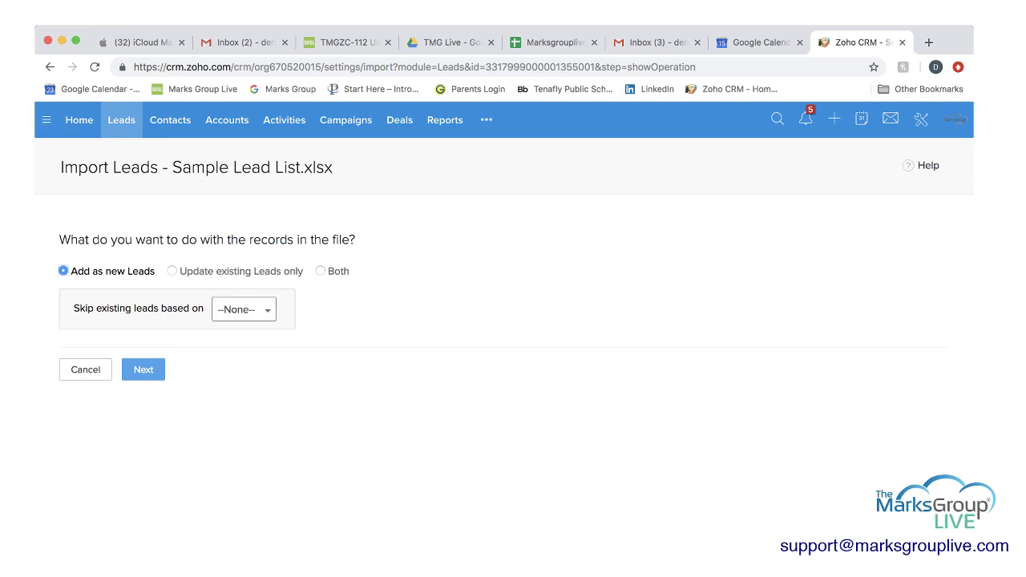
Add the file's records as new leads, skip existing leads based on Email, and continue to field mapping
{"action": "left_click", "coordinate": [244, 309]}
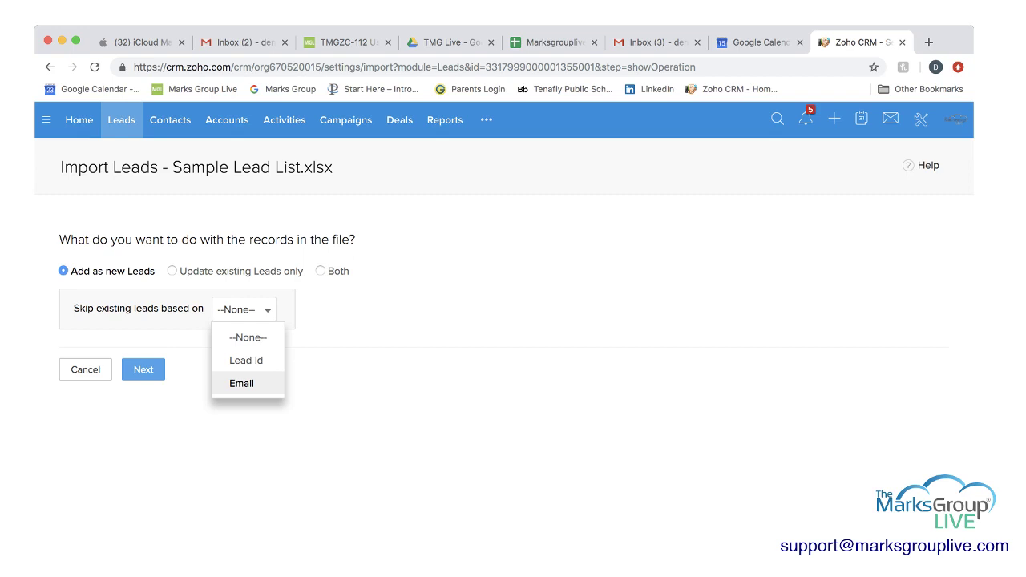
{"action": "left_click", "coordinate": [241, 384]}
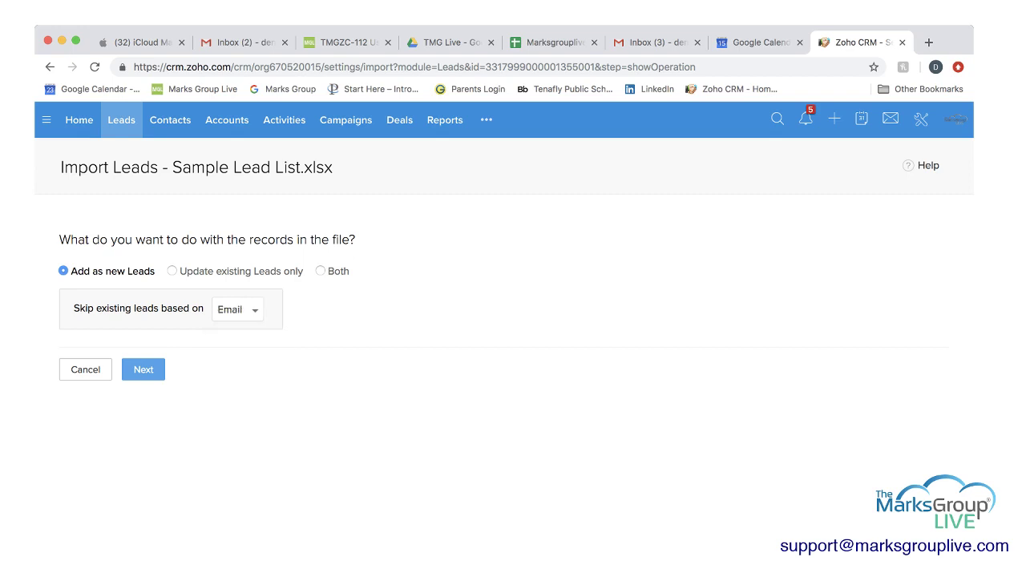
{"action": "left_click", "coordinate": [172, 270]}
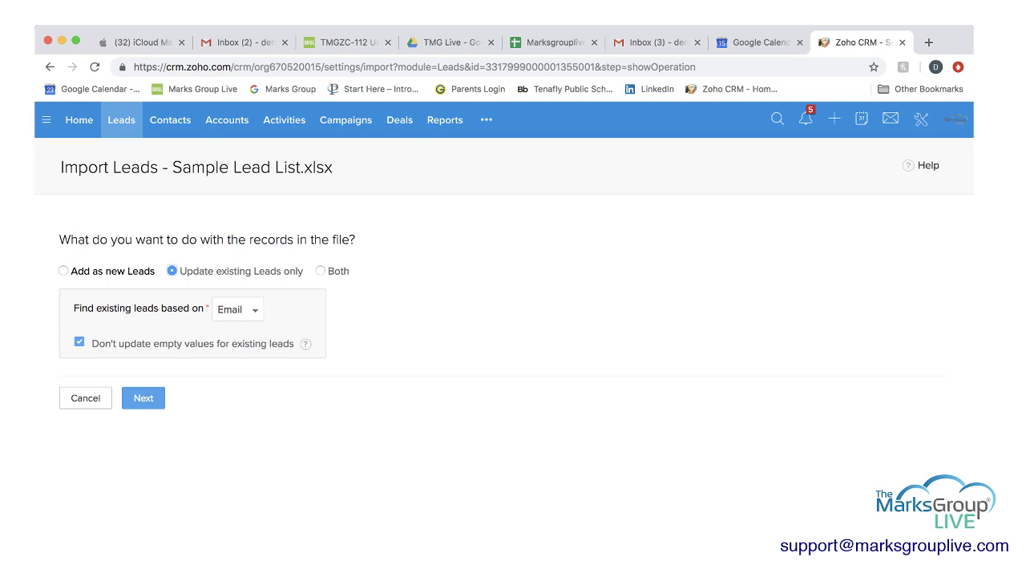
{"action": "mouse_move", "coordinate": [305, 344]}
{"action": "left_click", "coordinate": [63, 271]}
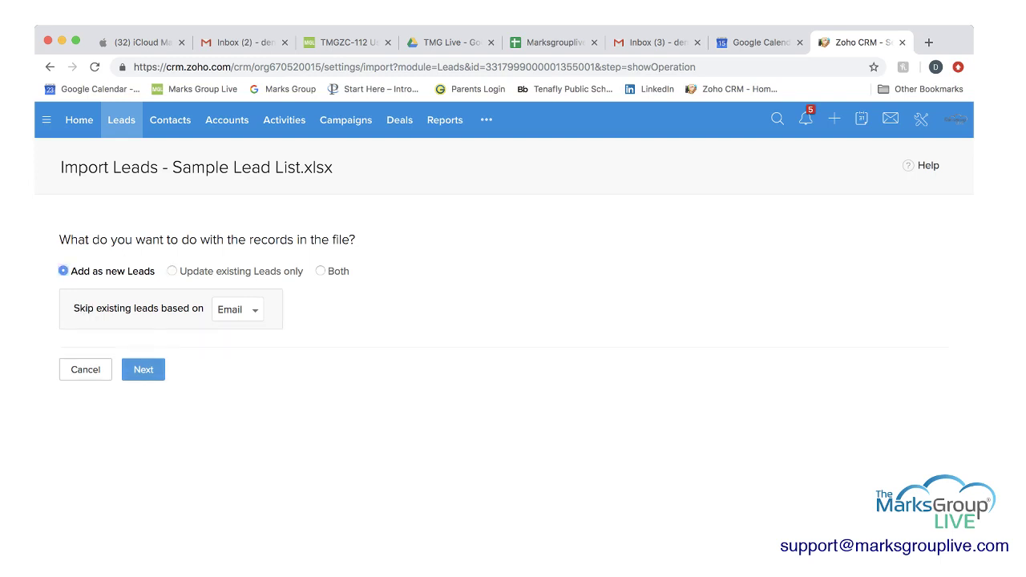
{"action": "left_click", "coordinate": [143, 370]}
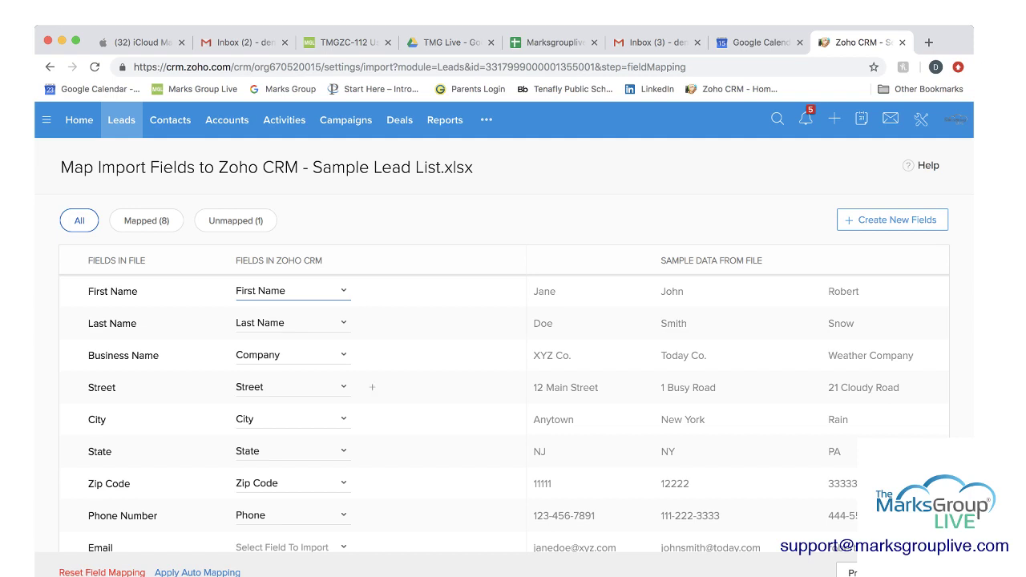
Map the file's Email field to the Email field in Zoho CRM
{"action": "scroll", "coordinate": [504, 415], "scroll_direction": "down", "scroll_amount": 1}
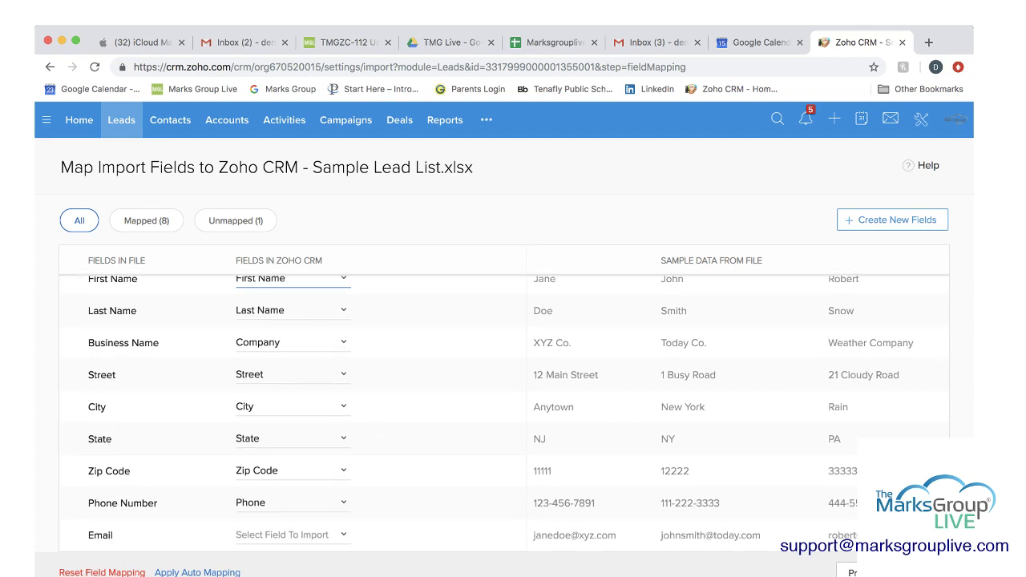
{"action": "left_click", "coordinate": [291, 534]}
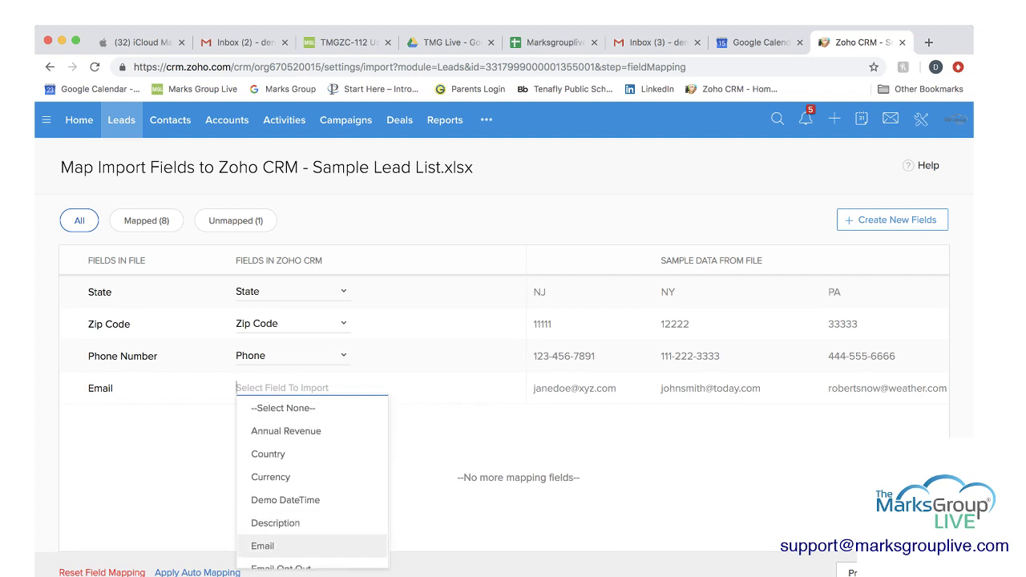
{"action": "left_click", "coordinate": [281, 546]}
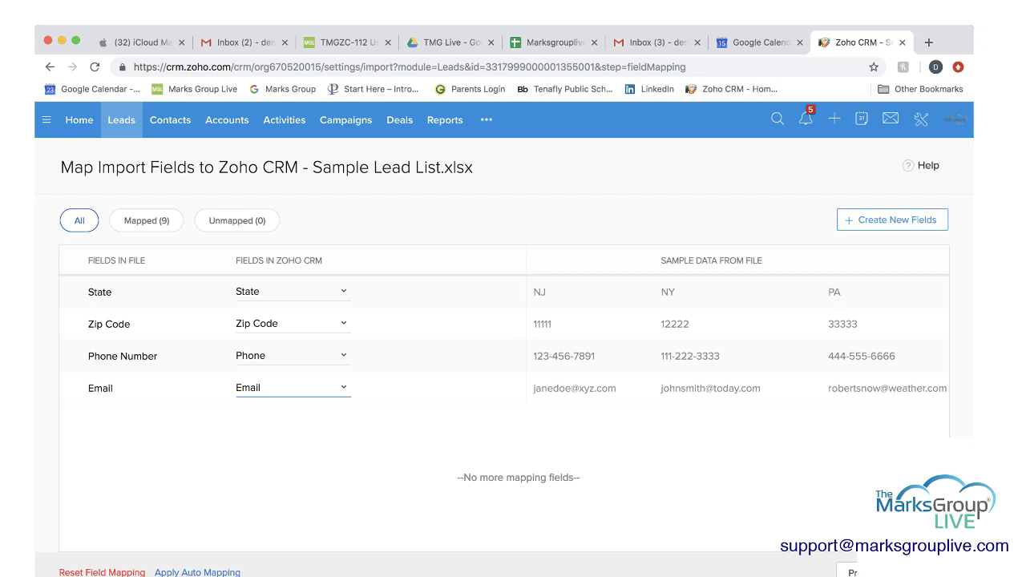
{"action": "scroll", "coordinate": [504, 415], "scroll_direction": "up", "scroll_amount": 5}
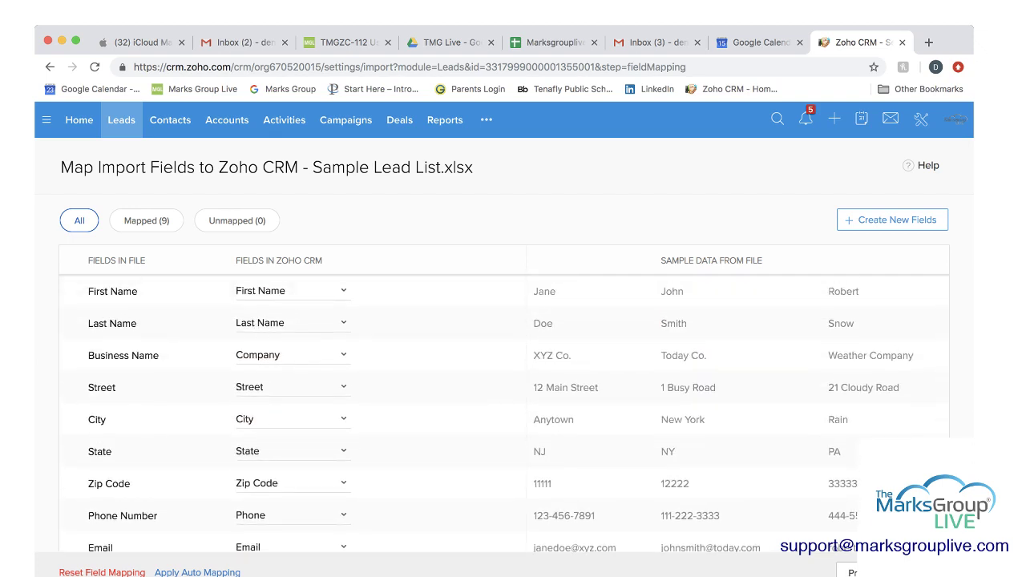
Reset all field mappings and manually map the file's First Name field to First Name
{"action": "left_click", "coordinate": [102, 572]}
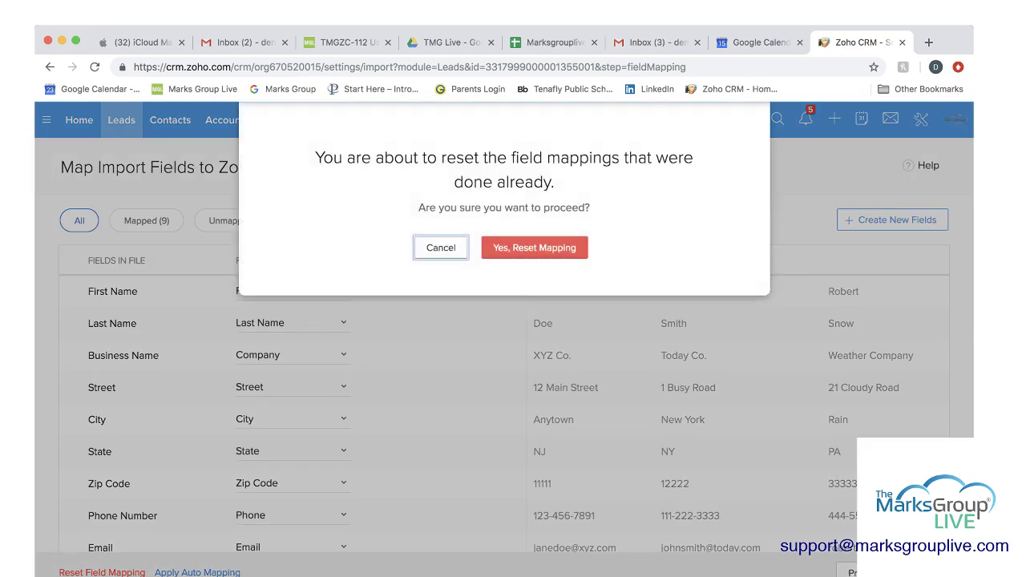
{"action": "left_click", "coordinate": [534, 248]}
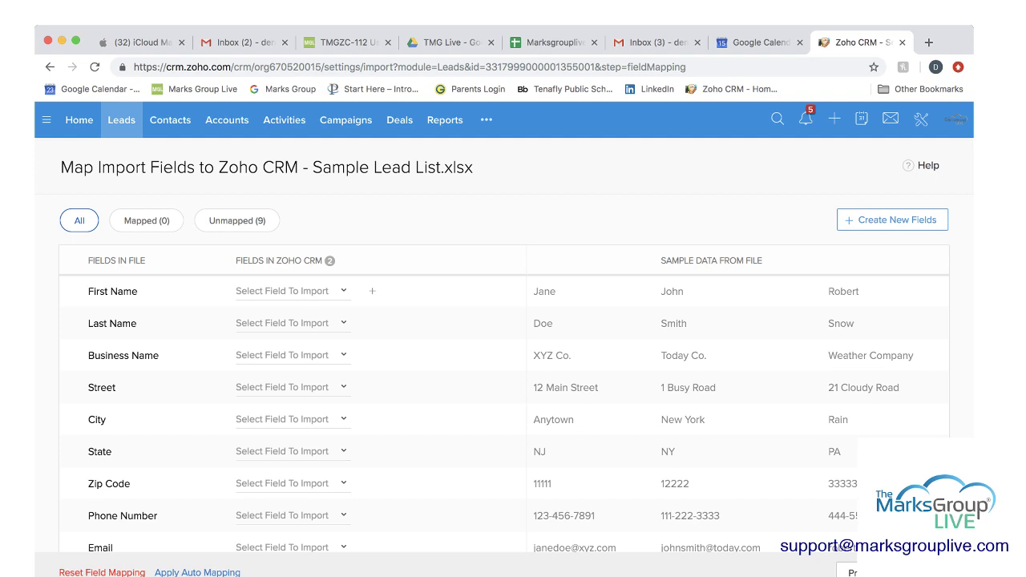
{"action": "left_click", "coordinate": [292, 291]}
{"action": "scroll", "coordinate": [313, 385], "scroll_direction": "down", "scroll_amount": 5}
{"action": "scroll", "coordinate": [313, 385], "scroll_direction": "up", "scroll_amount": 5}
{"action": "scroll", "coordinate": [312, 382], "scroll_direction": "down", "scroll_amount": 5}
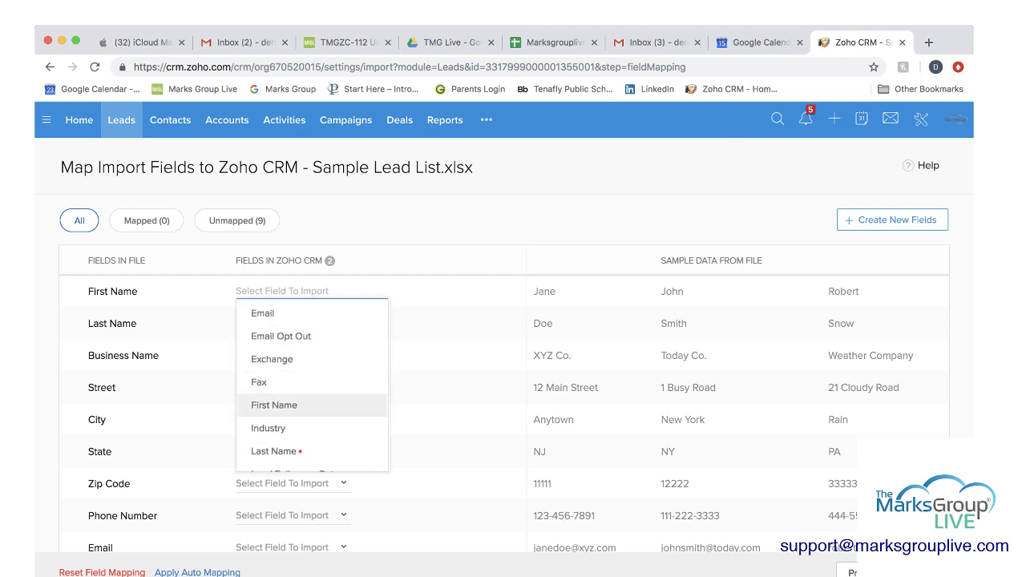
{"action": "left_click", "coordinate": [313, 405]}
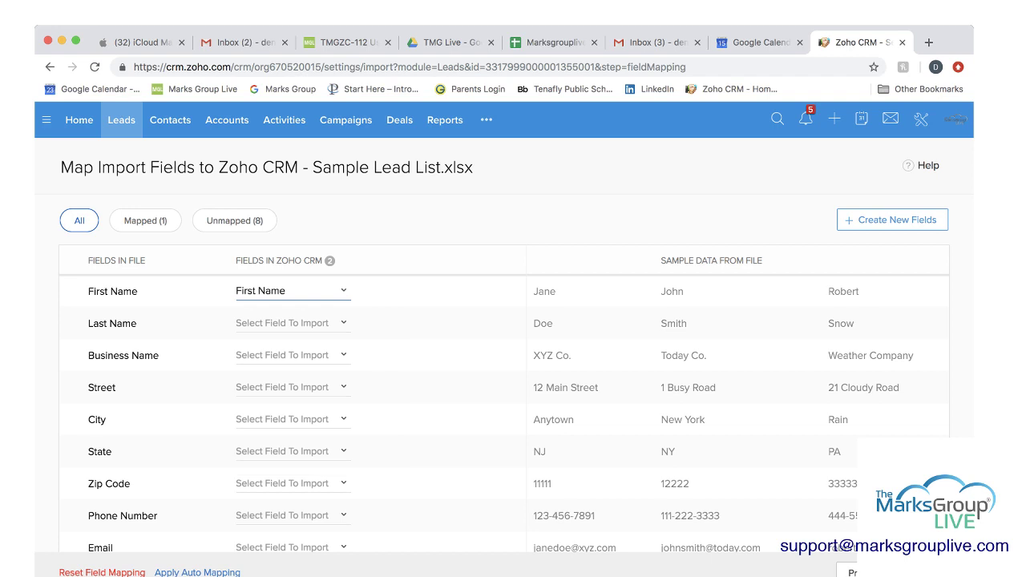
Apply auto mapping to the remaining fields, map the unmapped Business Name field to Company, and review the mapped fields
{"action": "left_click", "coordinate": [197, 573]}
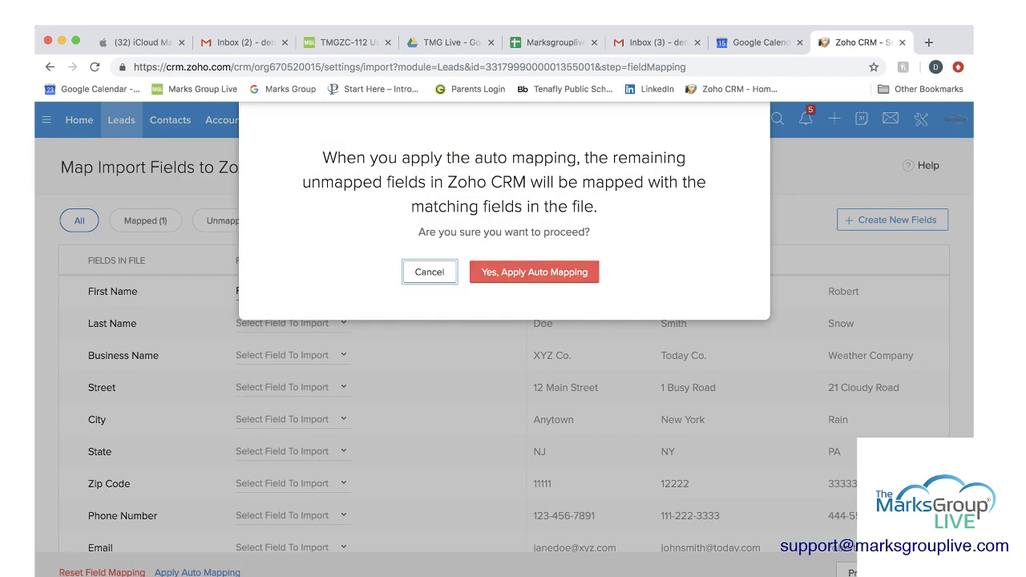
{"action": "left_click", "coordinate": [534, 271]}
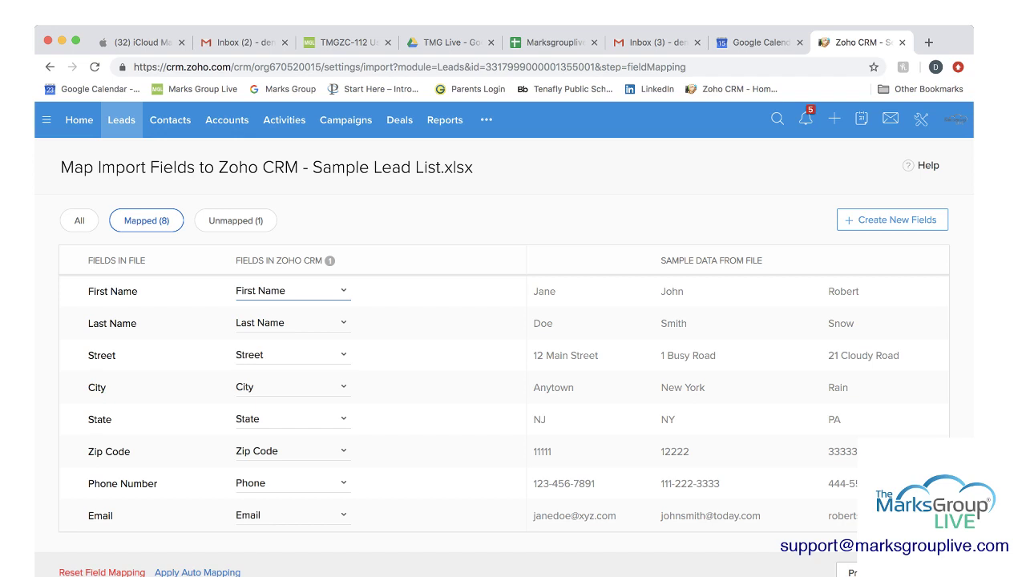
{"action": "left_click", "coordinate": [235, 221]}
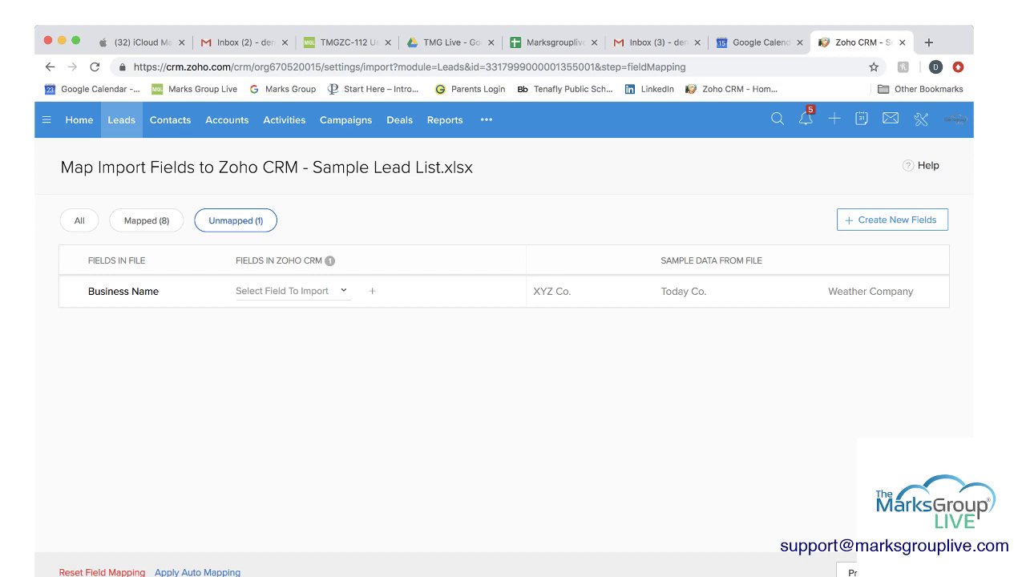
{"action": "left_click", "coordinate": [292, 291]}
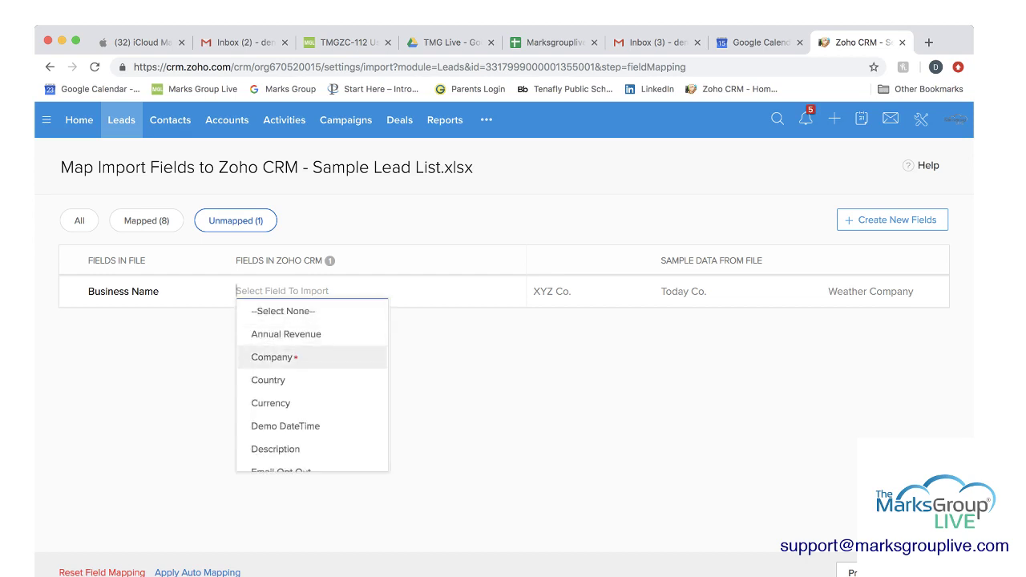
{"action": "key", "text": "Return"}
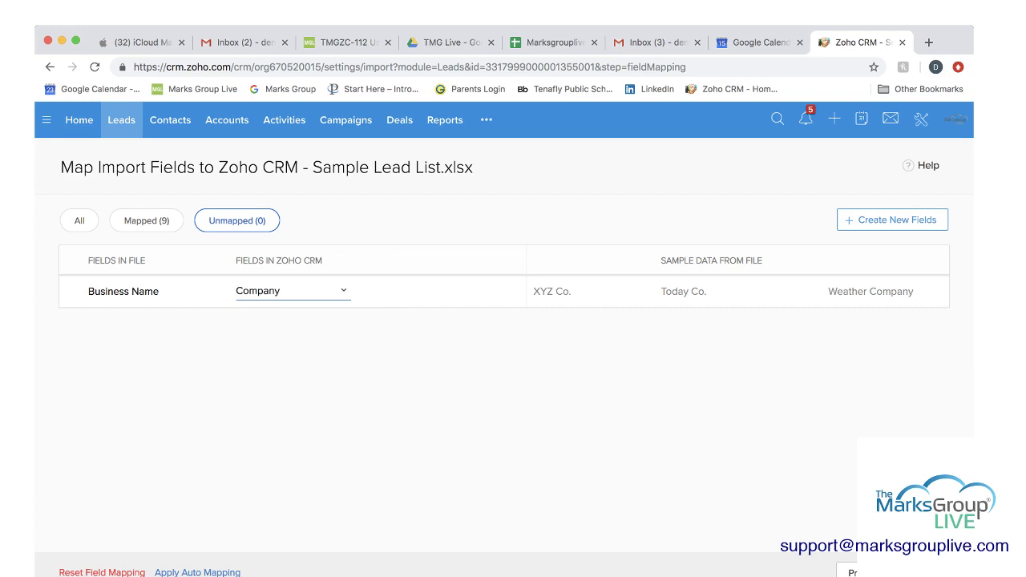
{"action": "left_click", "coordinate": [146, 220]}
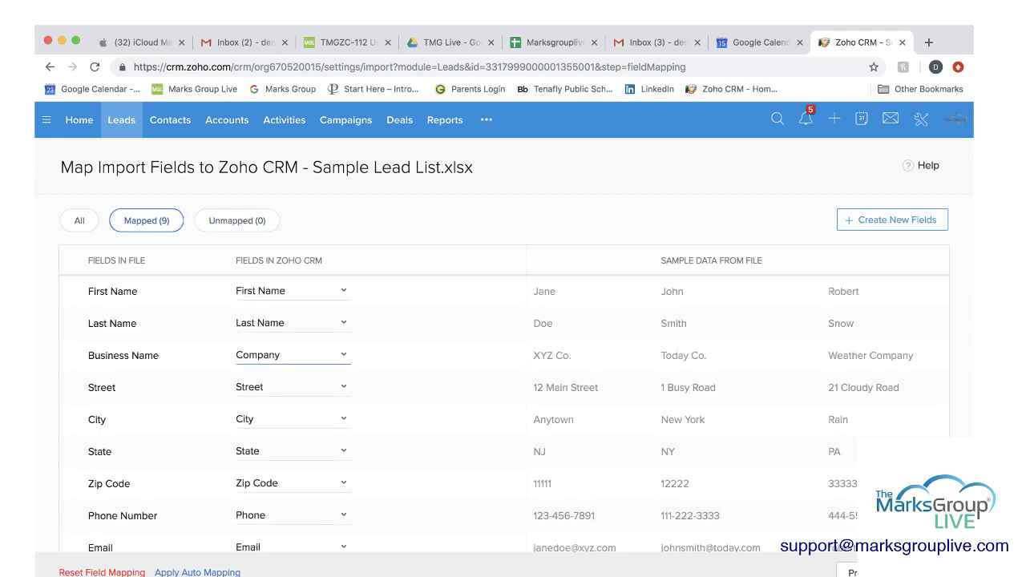
{"action": "scroll", "coordinate": [504, 413], "scroll_direction": "down", "scroll_amount": 1}
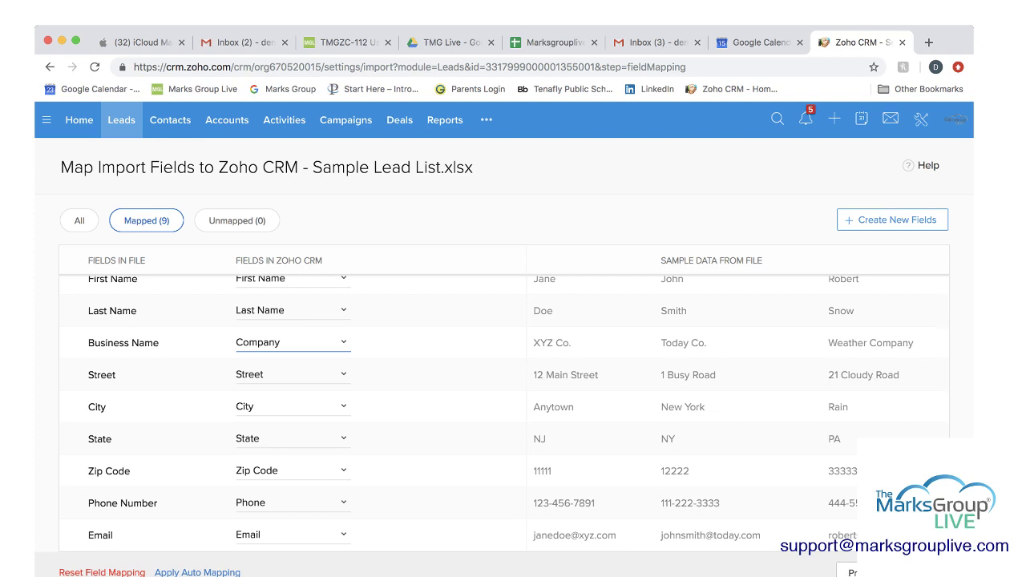
{"action": "scroll", "coordinate": [513, 414], "scroll_direction": "up", "scroll_amount": 1}
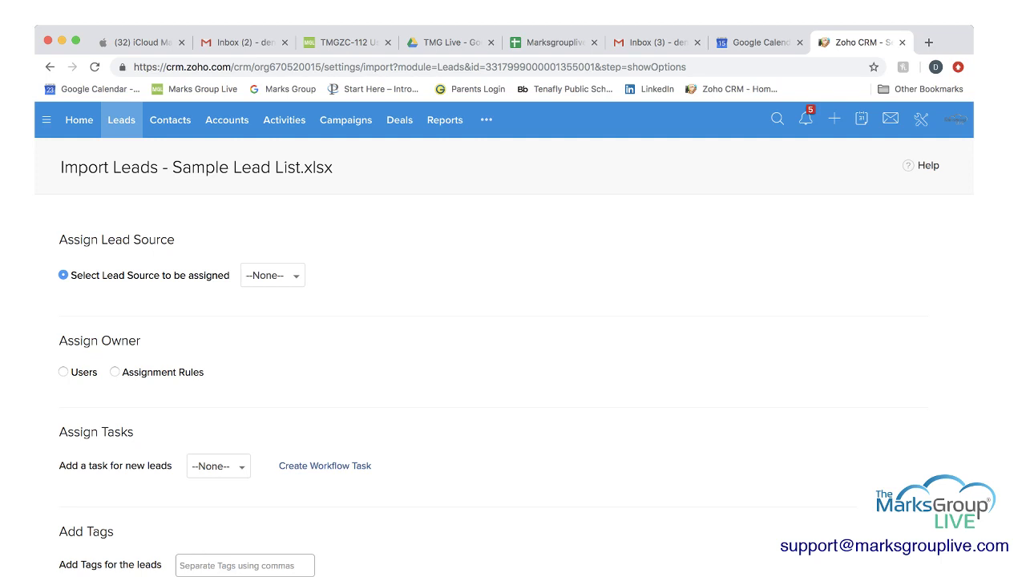
Assign Employee Referral as the lead source for the imported leads
{"action": "left_click", "coordinate": [273, 275]}
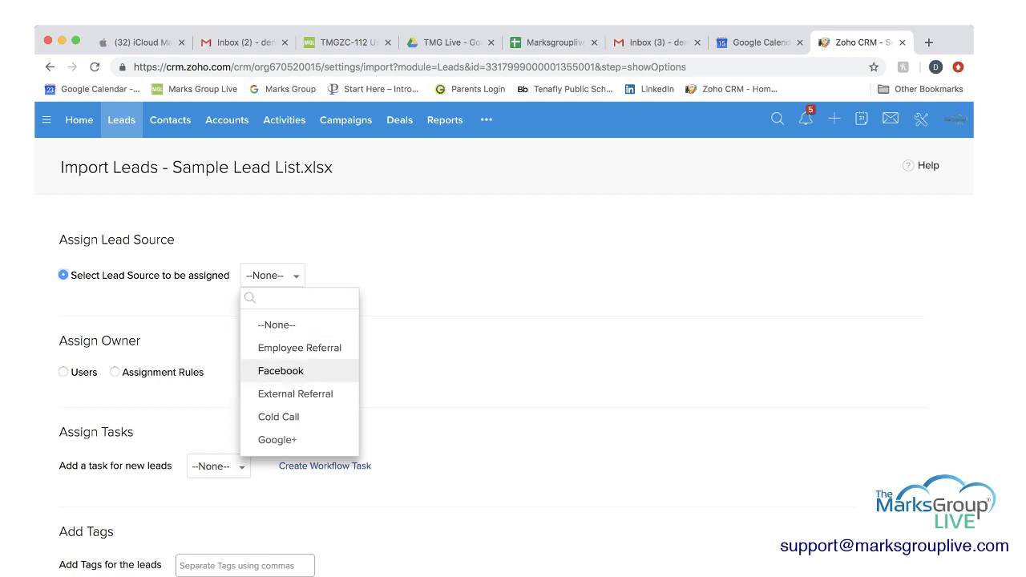
{"action": "scroll", "coordinate": [300, 417], "scroll_direction": "down", "scroll_amount": 5}
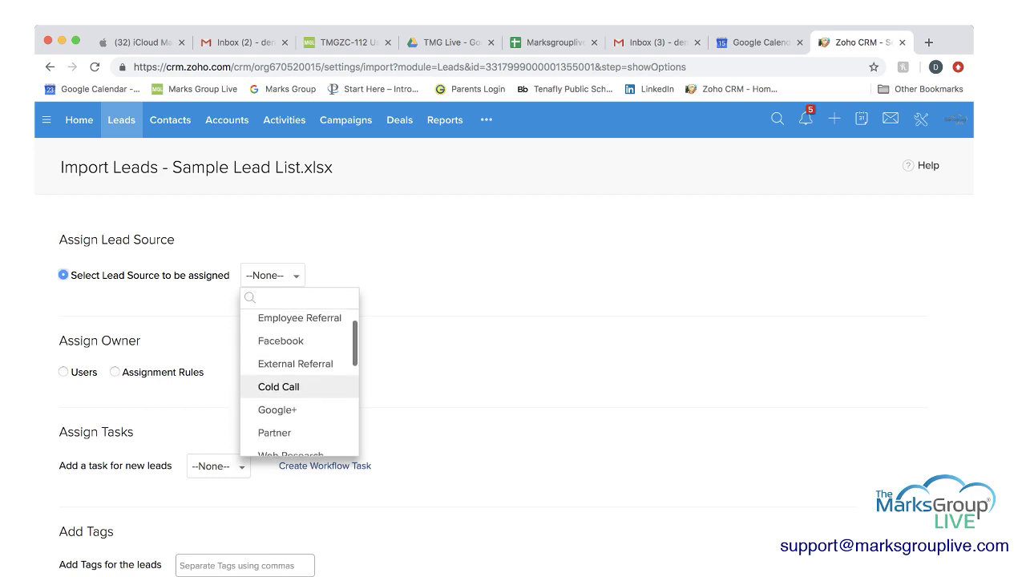
{"action": "scroll", "coordinate": [300, 417], "scroll_direction": "down", "scroll_amount": 4}
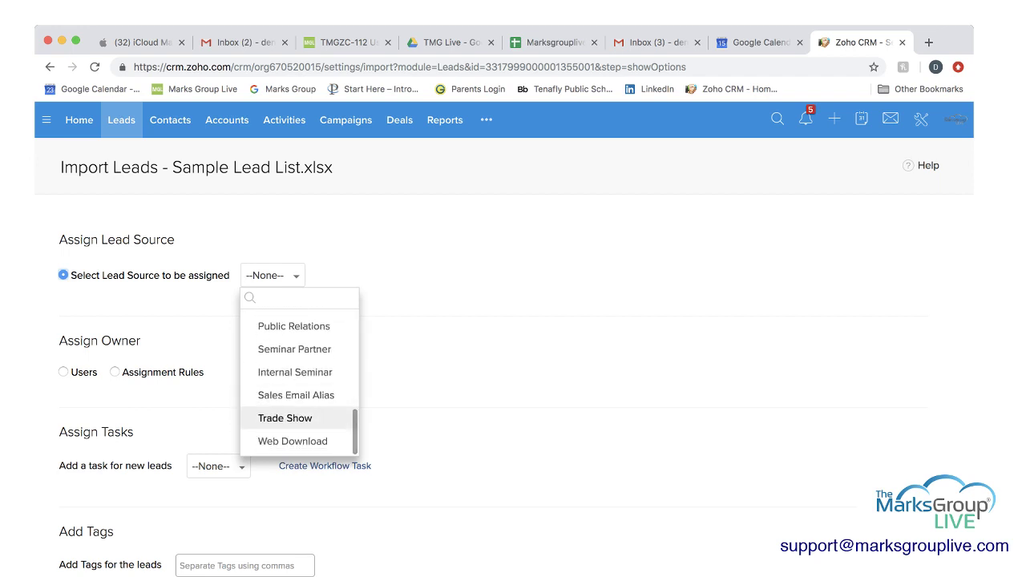
{"action": "scroll", "coordinate": [300, 417], "scroll_direction": "up", "scroll_amount": 9}
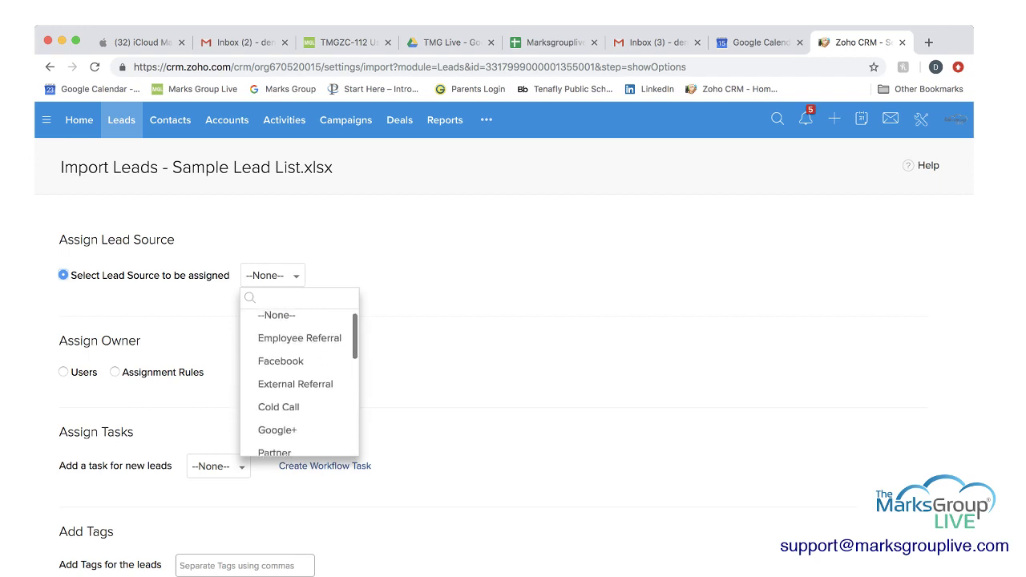
{"action": "left_click", "coordinate": [299, 348]}
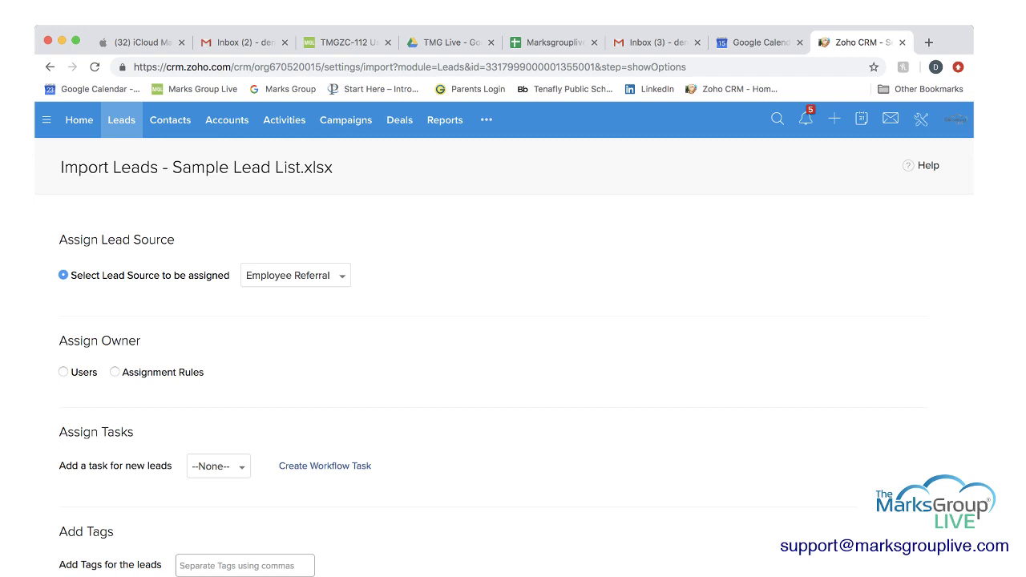
Assign the imported leads to a user as owner and select TMG Live Gen User
{"action": "scroll", "coordinate": [504, 340], "scroll_direction": "down", "scroll_amount": 1}
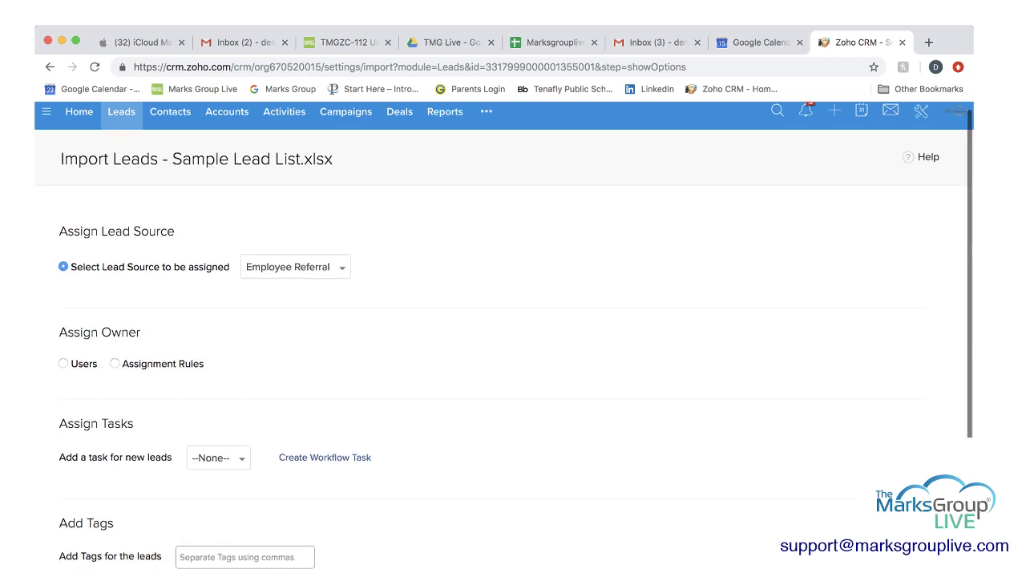
{"action": "left_click", "coordinate": [64, 363]}
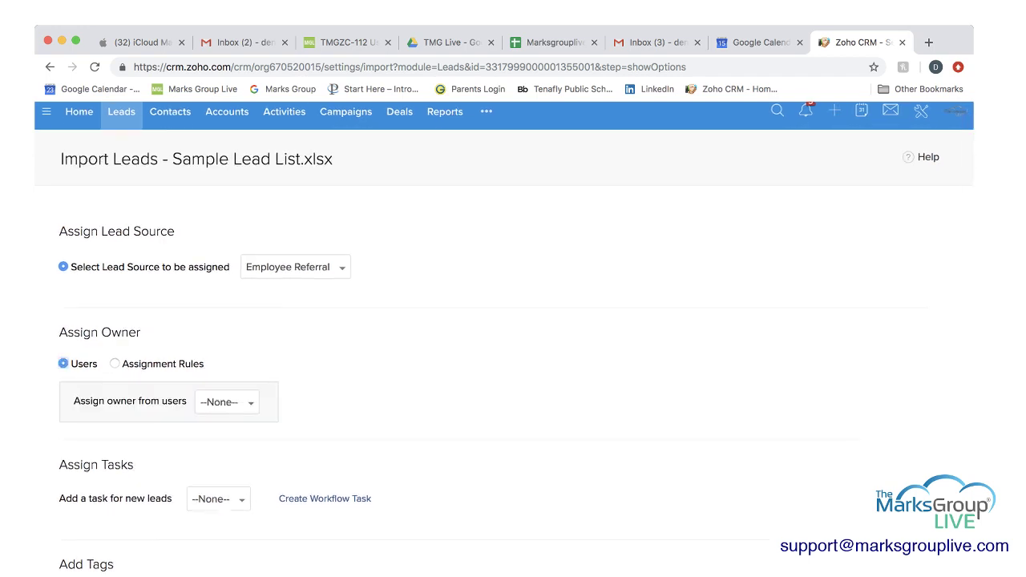
{"action": "left_click", "coordinate": [227, 402]}
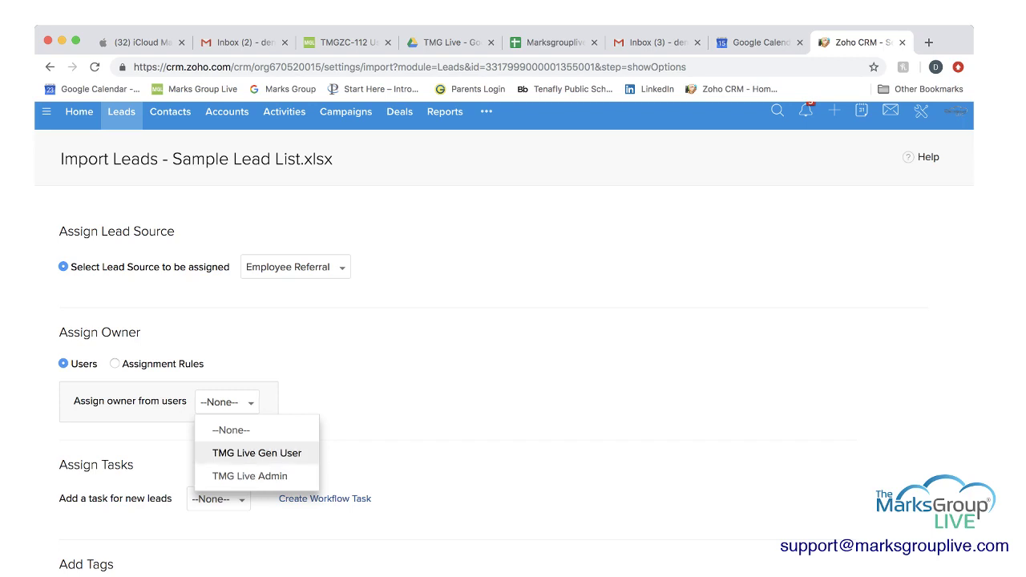
{"action": "left_click", "coordinate": [257, 453]}
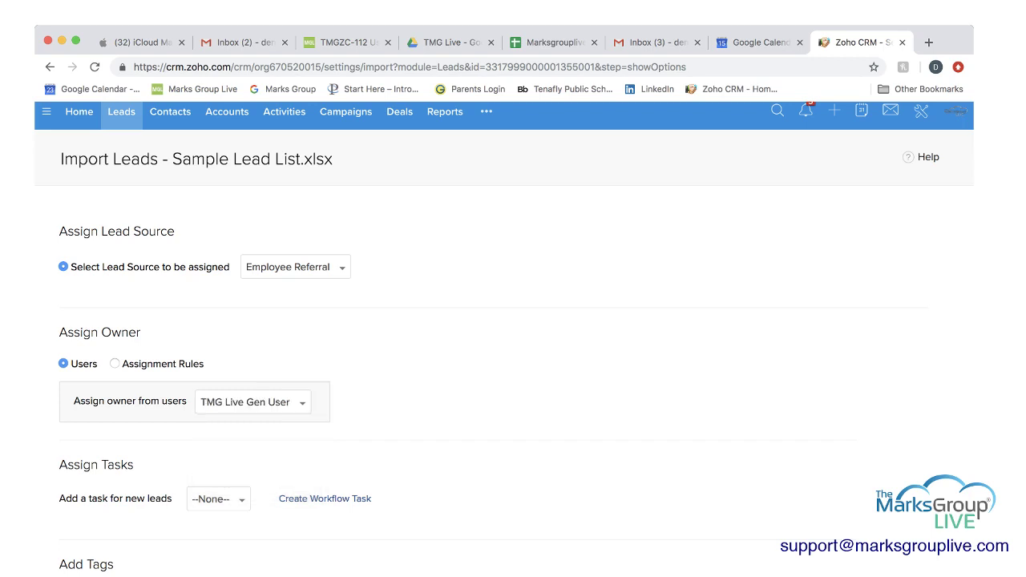
Look through the available assignment rules for the lead owner and return to assigning the owner from users
{"action": "scroll", "coordinate": [504, 339], "scroll_direction": "up", "scroll_amount": 1}
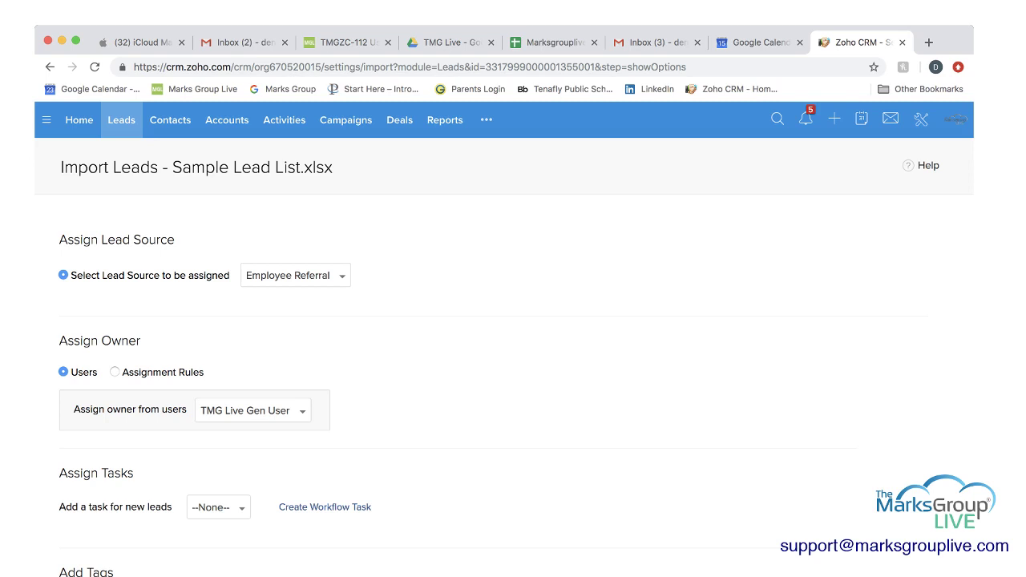
{"action": "left_click", "coordinate": [115, 372]}
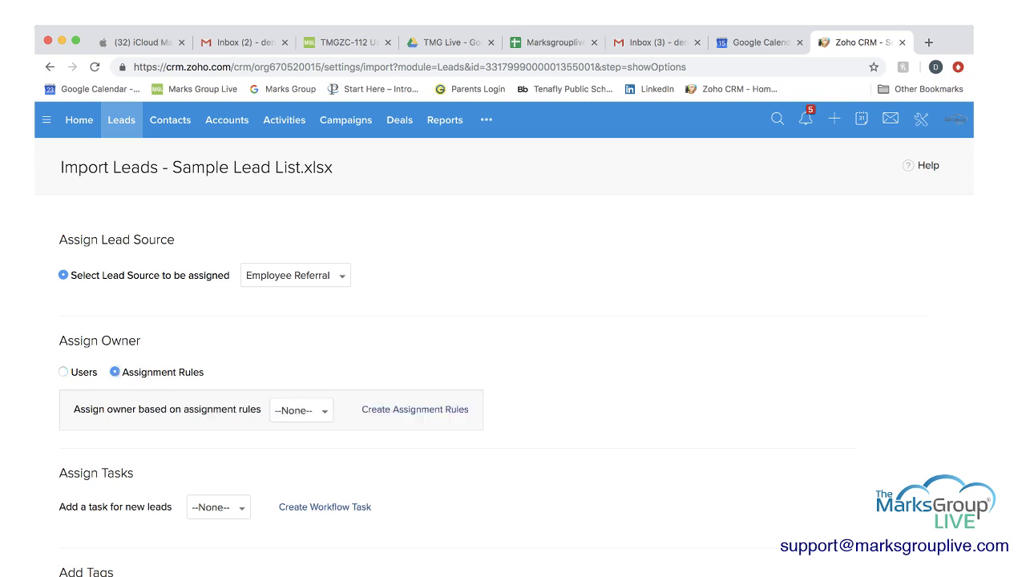
{"action": "left_click", "coordinate": [301, 410]}
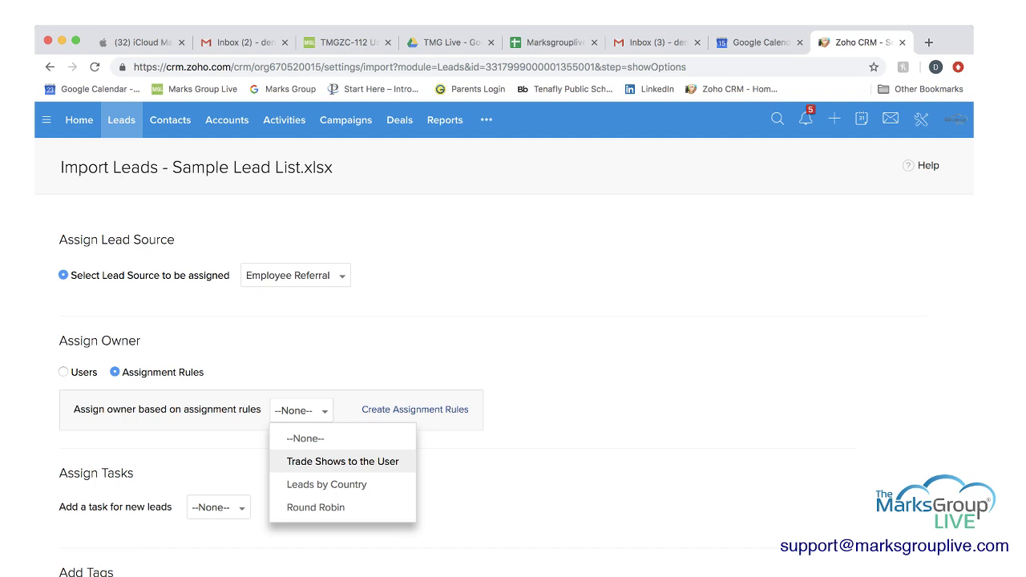
{"action": "left_click", "coordinate": [63, 372]}
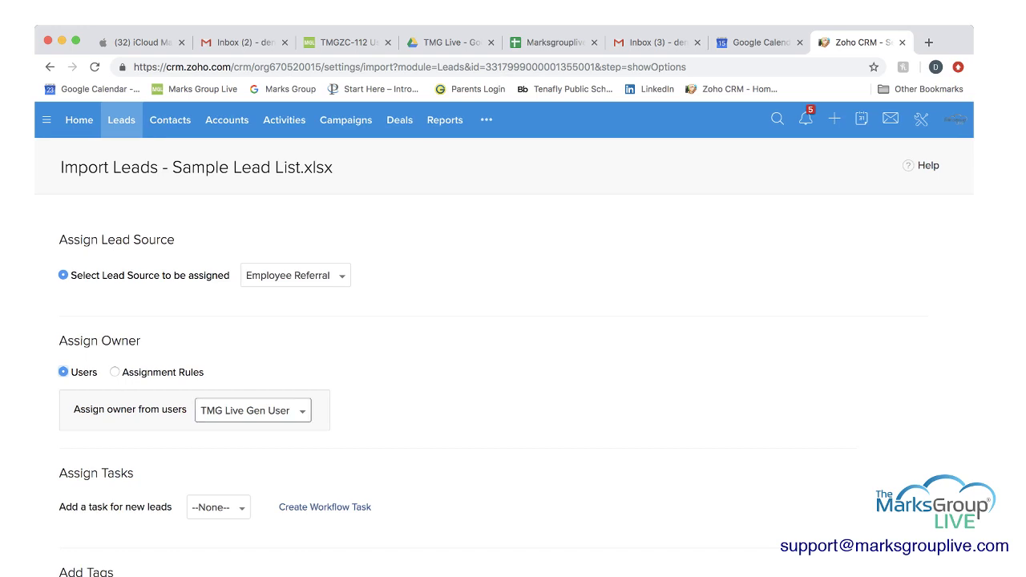
Assign the Schedule Phone Outreach task to the new leads
{"action": "scroll", "coordinate": [503, 328], "scroll_direction": "down", "scroll_amount": 2}
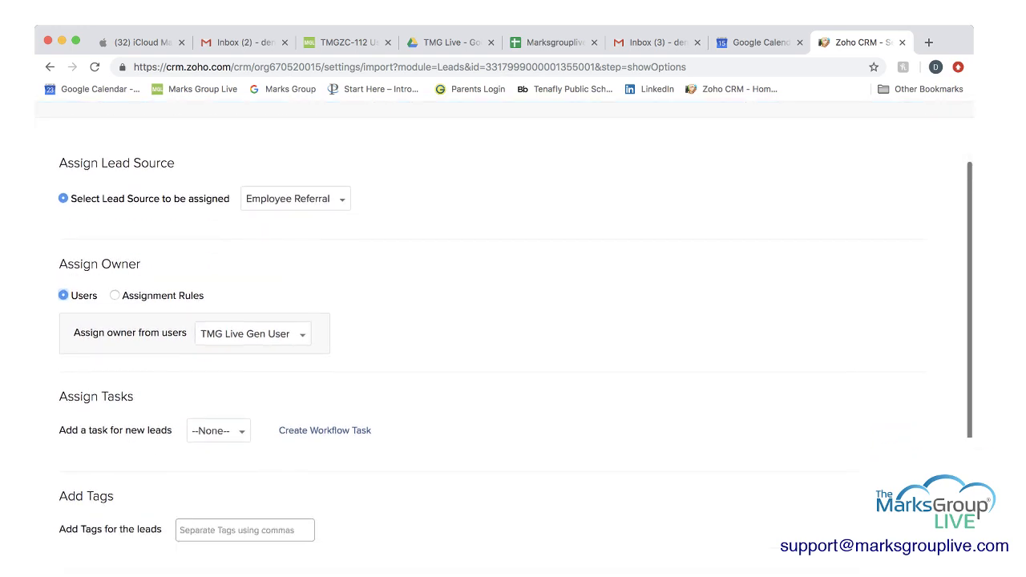
{"action": "scroll", "coordinate": [503, 328], "scroll_direction": "down", "scroll_amount": 1}
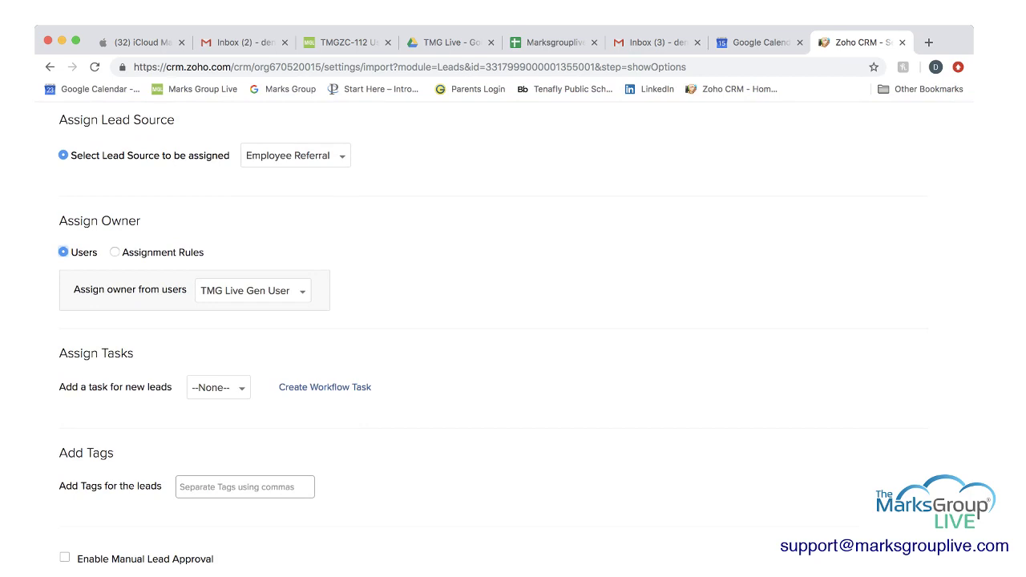
{"action": "scroll", "coordinate": [218, 387], "scroll_direction": "down", "scroll_amount": 1}
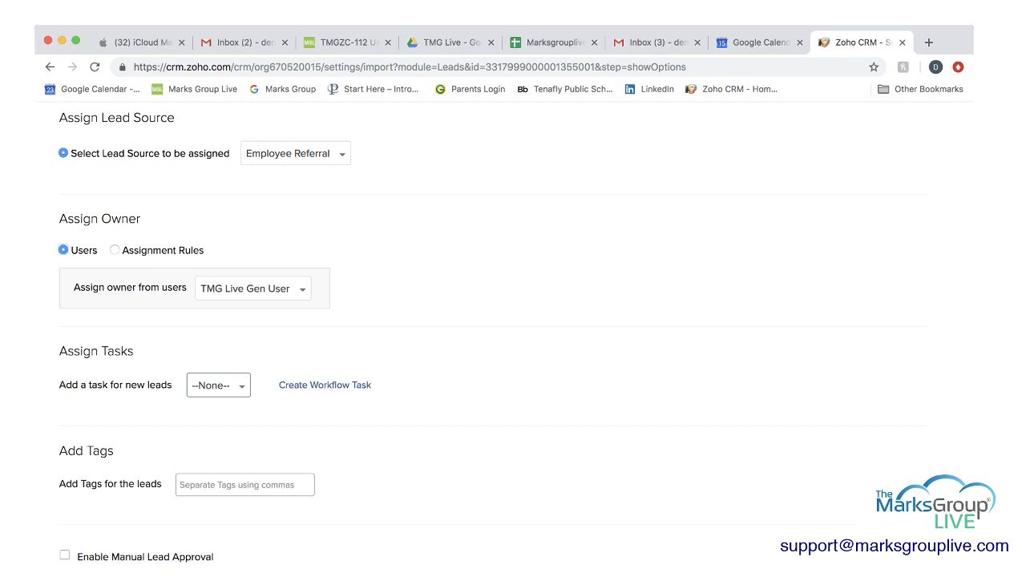
{"action": "left_click", "coordinate": [219, 386]}
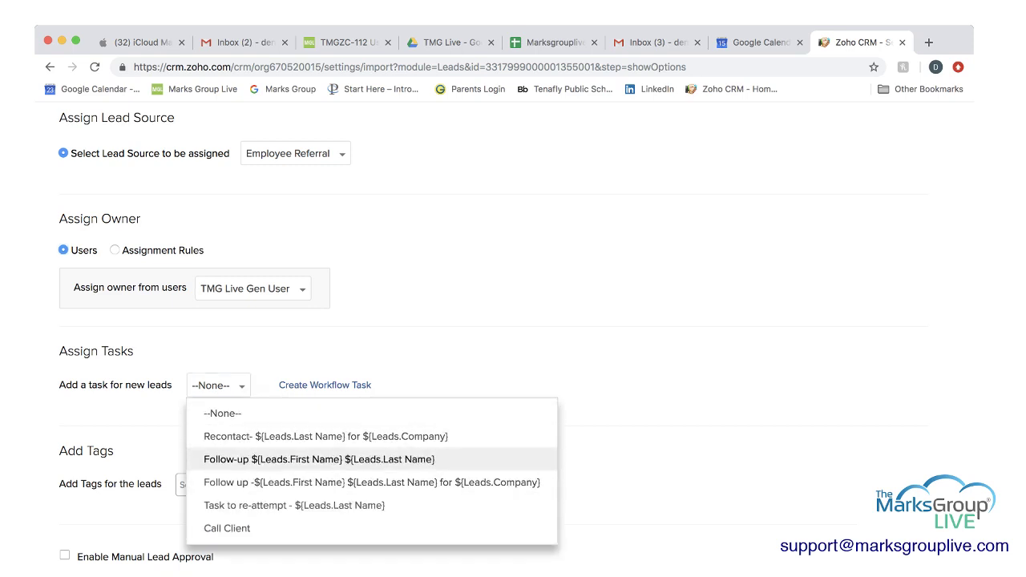
{"action": "scroll", "coordinate": [321, 505], "scroll_direction": "down", "scroll_amount": 1}
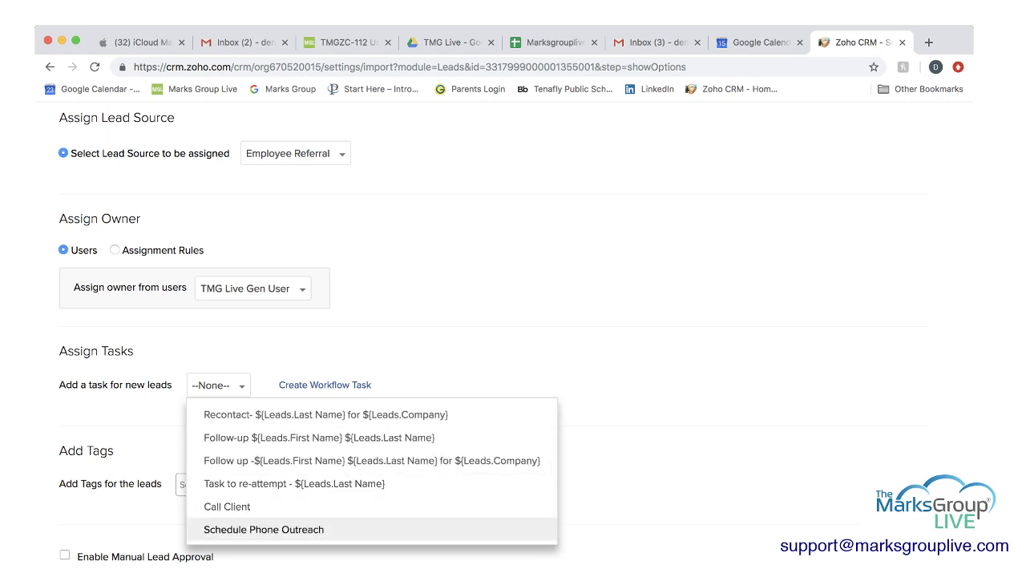
{"action": "left_click", "coordinate": [263, 530]}
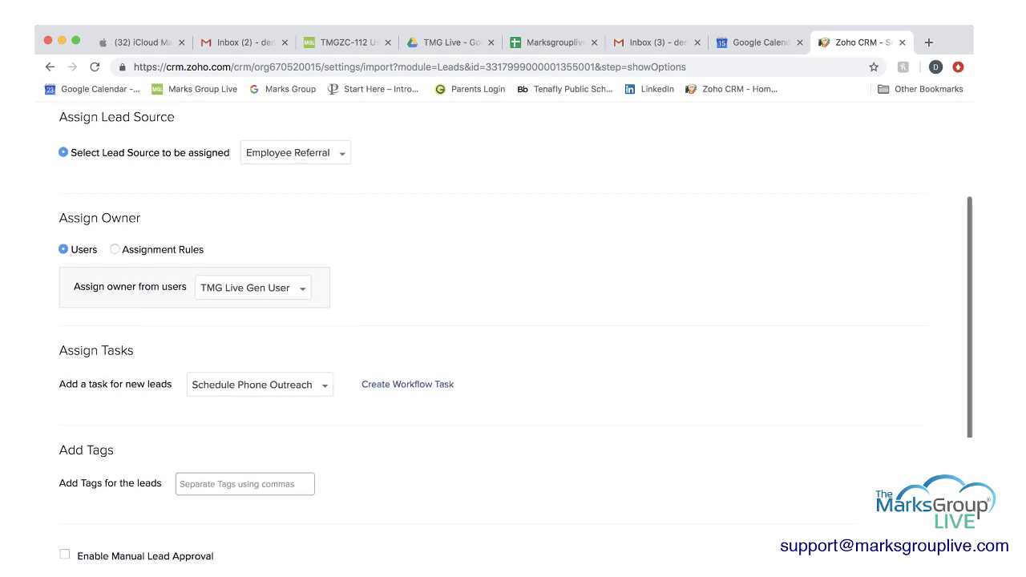
Add a new tag to the leads consisting of the referring employee's first name in the possessive followed by "Referrals"
{"action": "left_click", "coordinate": [244, 484]}
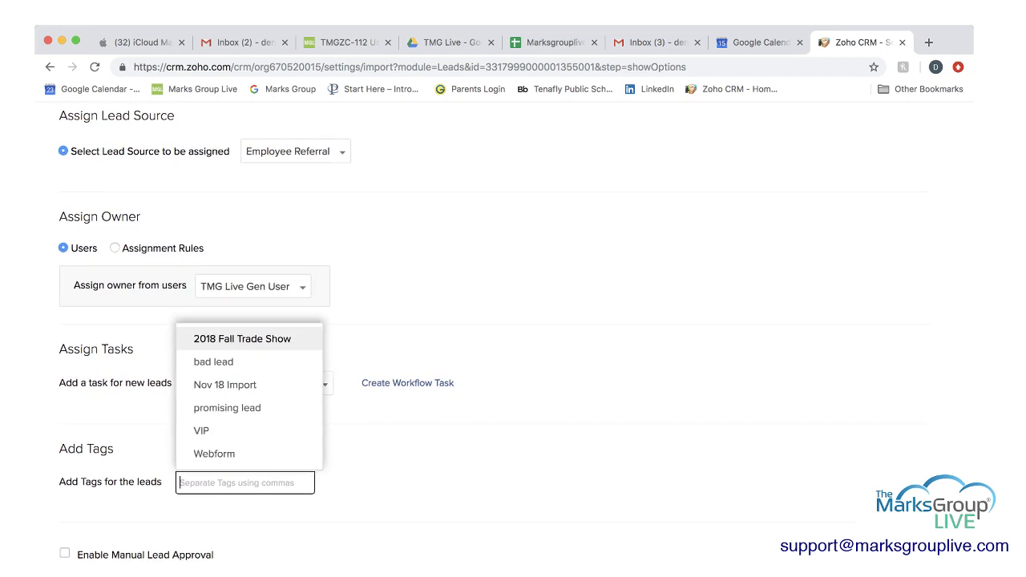
{"action": "type", "text": "Joe's "}
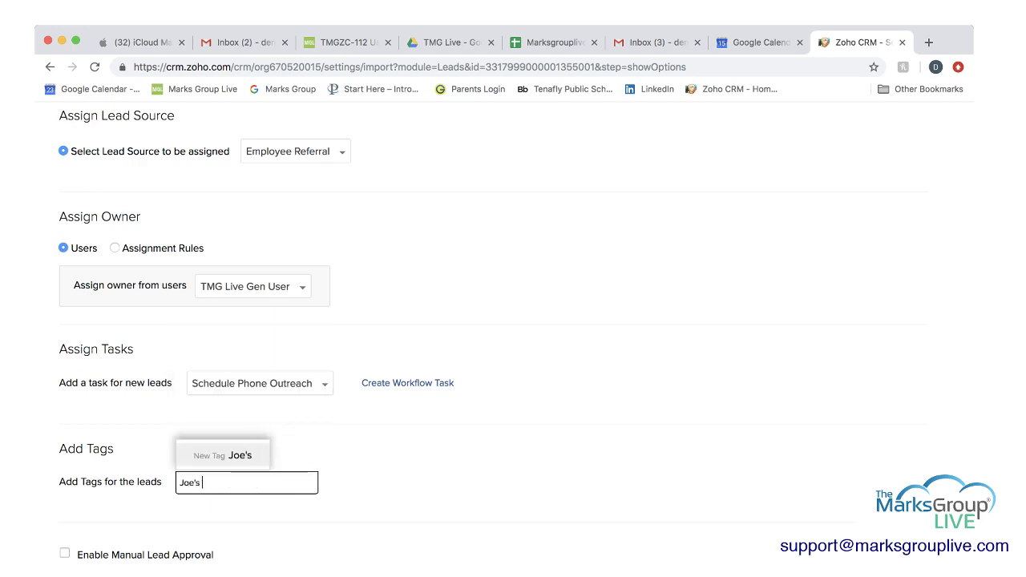
{"action": "type", "text": "Referral"}
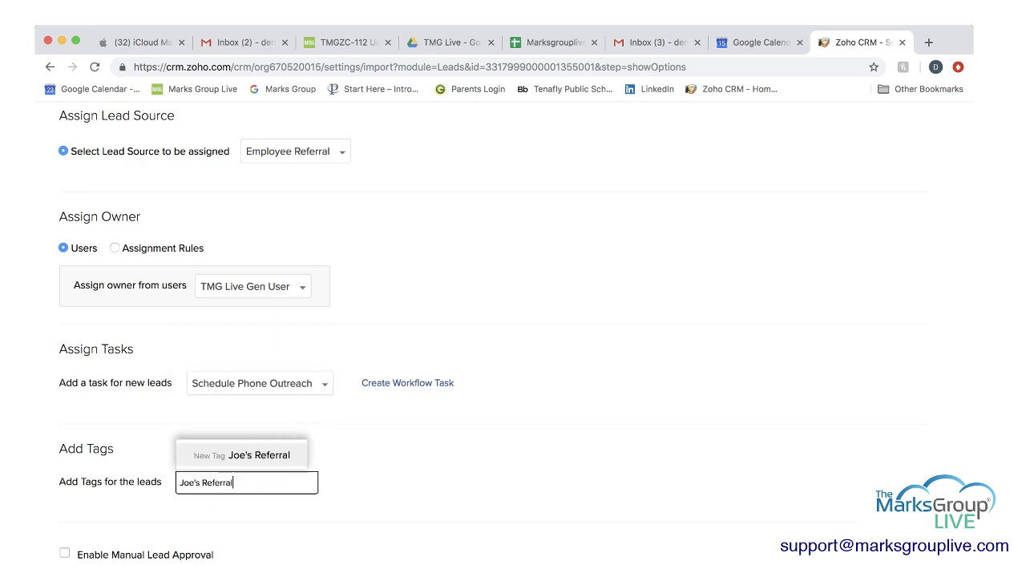
{"action": "type", "text": "s"}
{"action": "scroll", "coordinate": [513, 321], "scroll_direction": "down", "scroll_amount": 1}
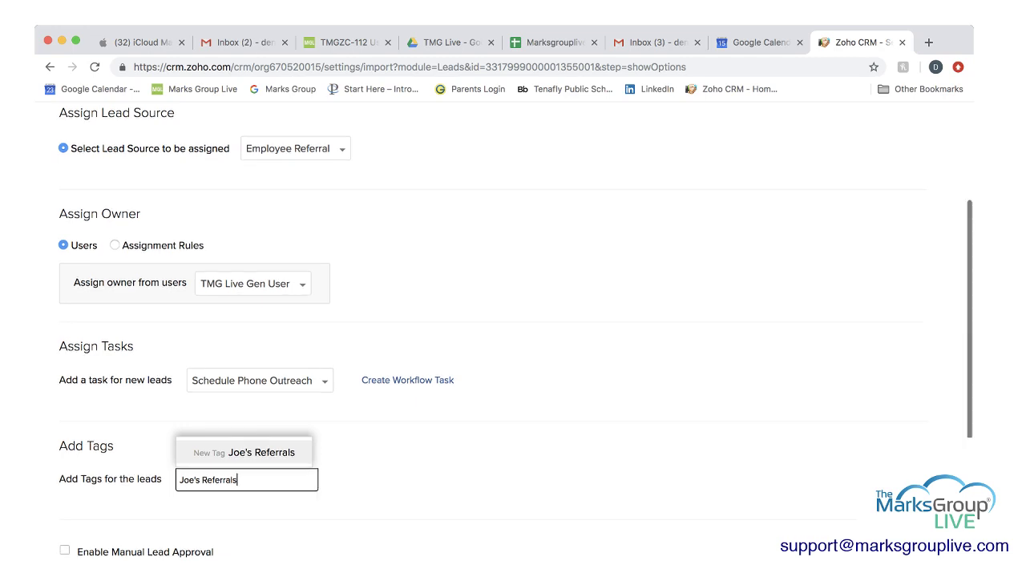
{"action": "scroll", "coordinate": [513, 341], "scroll_direction": "down", "scroll_amount": 1}
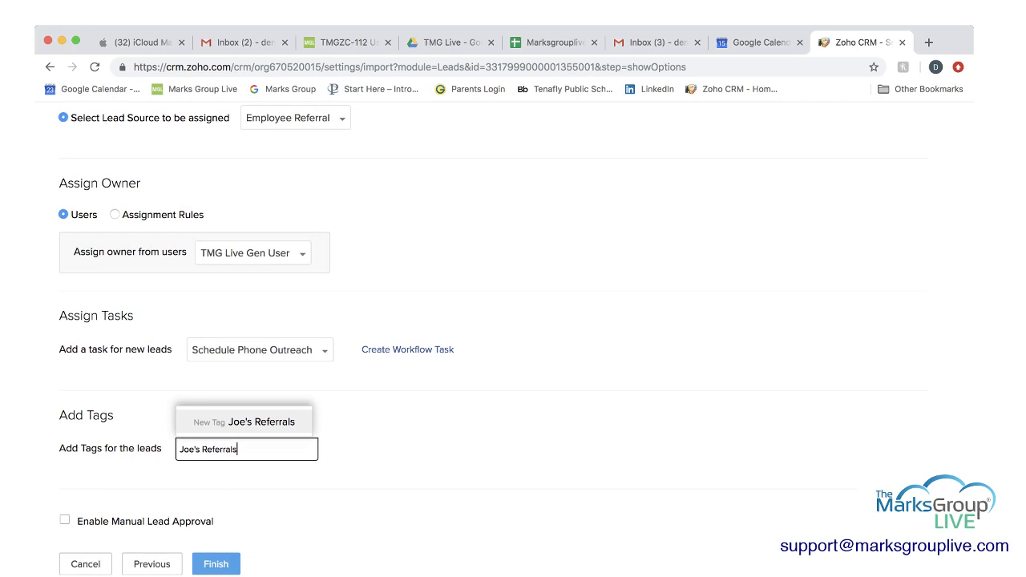
{"action": "key", "text": "Return"}
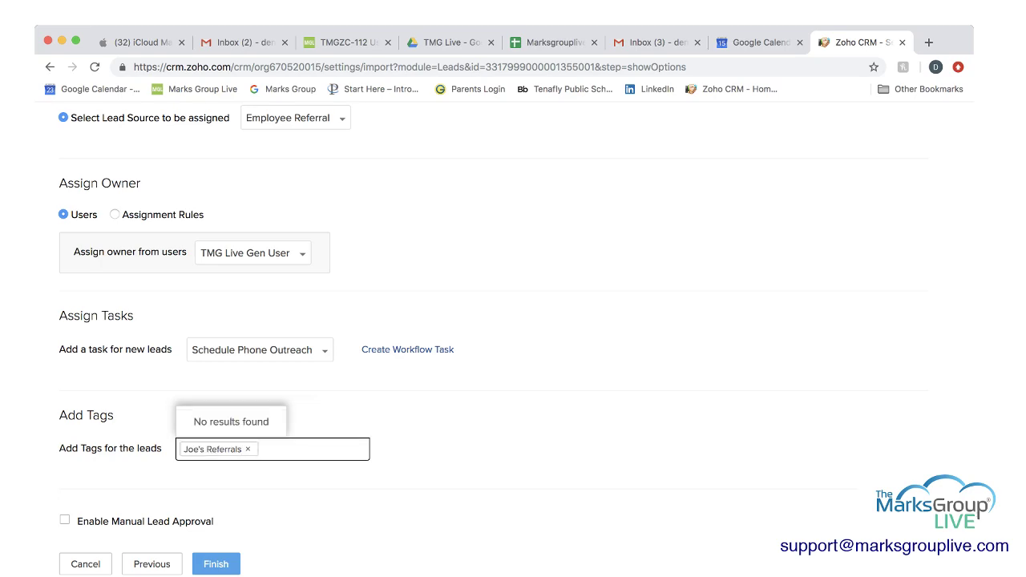
Finish the lead import, acknowledge the scheduling notice, and refresh the All Leads list to check for the imported records
{"action": "left_click", "coordinate": [215, 564]}
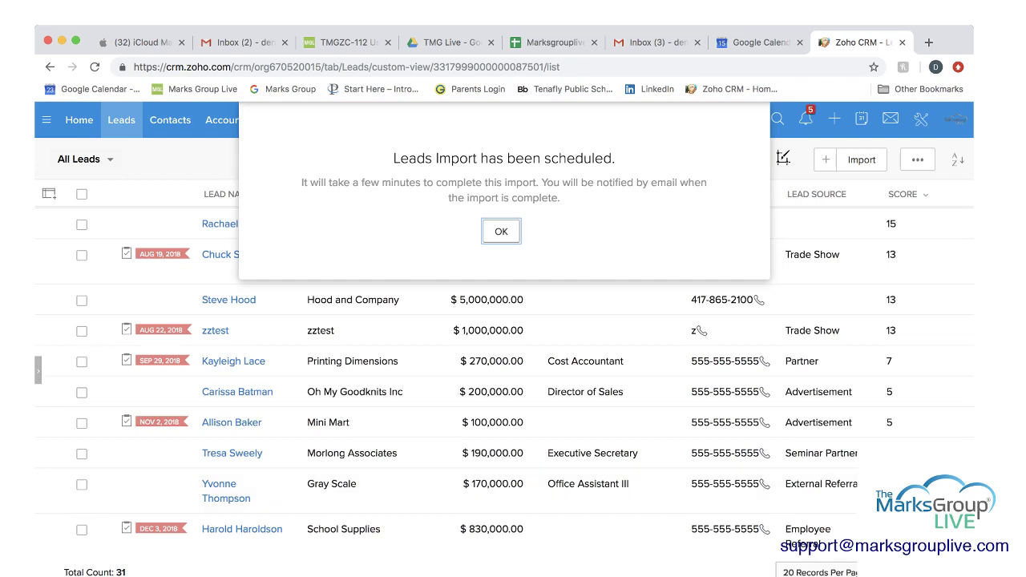
{"action": "left_click", "coordinate": [501, 231]}
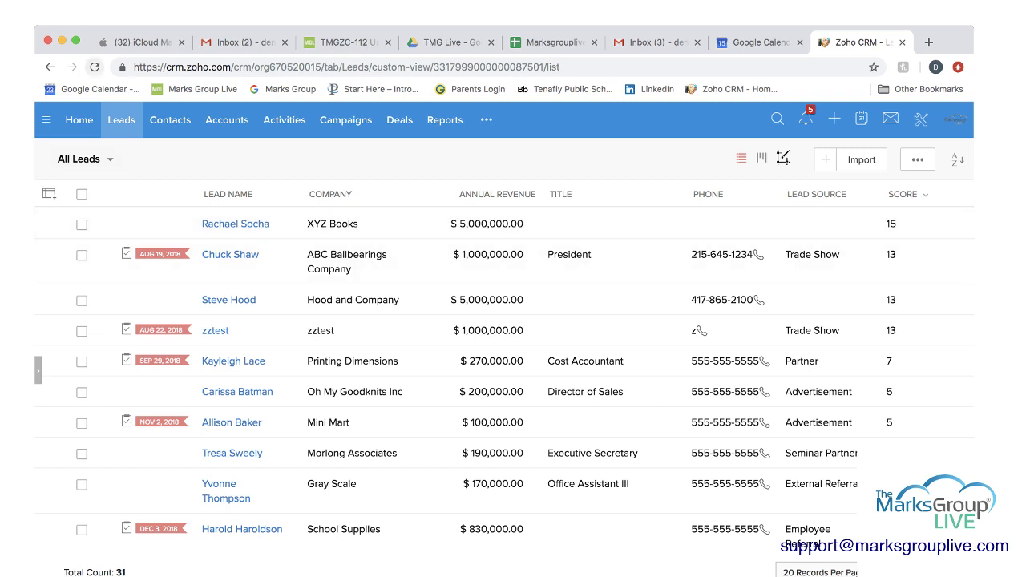
{"action": "left_click", "coordinate": [95, 66]}
{"action": "scroll", "coordinate": [504, 299], "scroll_direction": "up", "scroll_amount": 1}
{"action": "scroll", "coordinate": [503, 299], "scroll_direction": "down", "scroll_amount": 1}
{"action": "scroll", "coordinate": [504, 297], "scroll_direction": "up", "scroll_amount": 1}
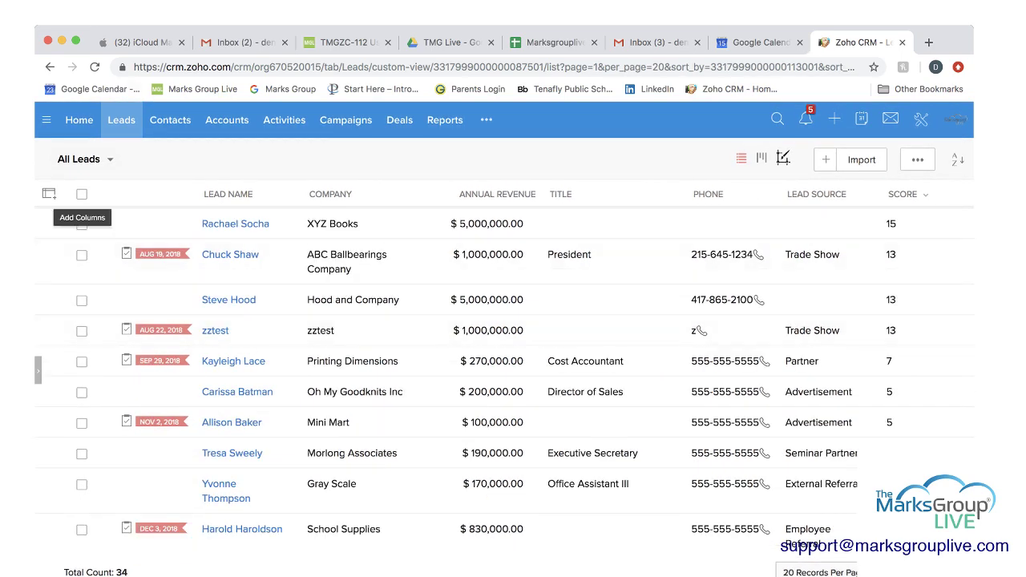
{"action": "left_click", "coordinate": [94, 67]}
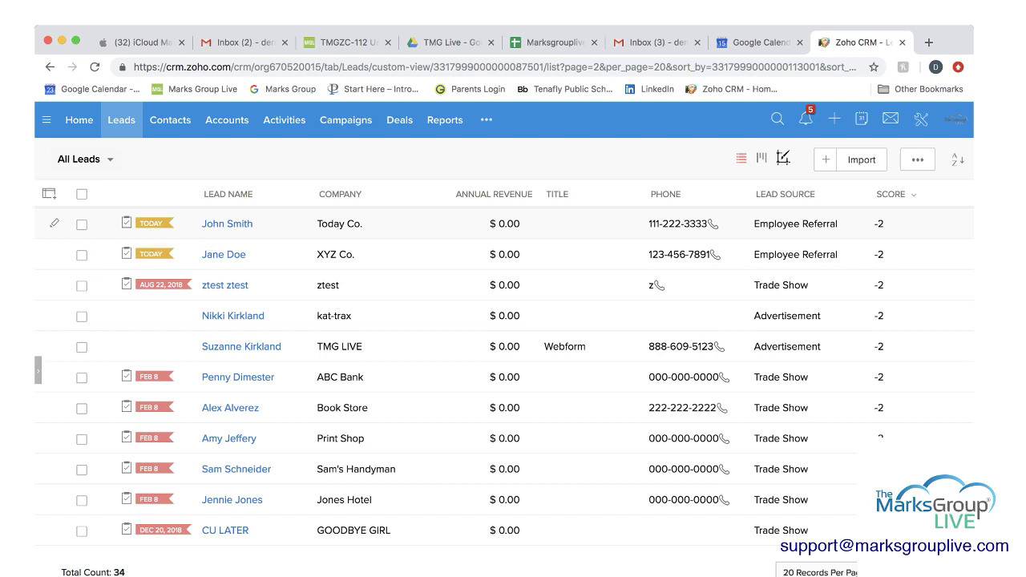
Open the imported lead for Today Co. and review its tag, owner, next action and lead source
{"action": "left_click", "coordinate": [226, 224]}
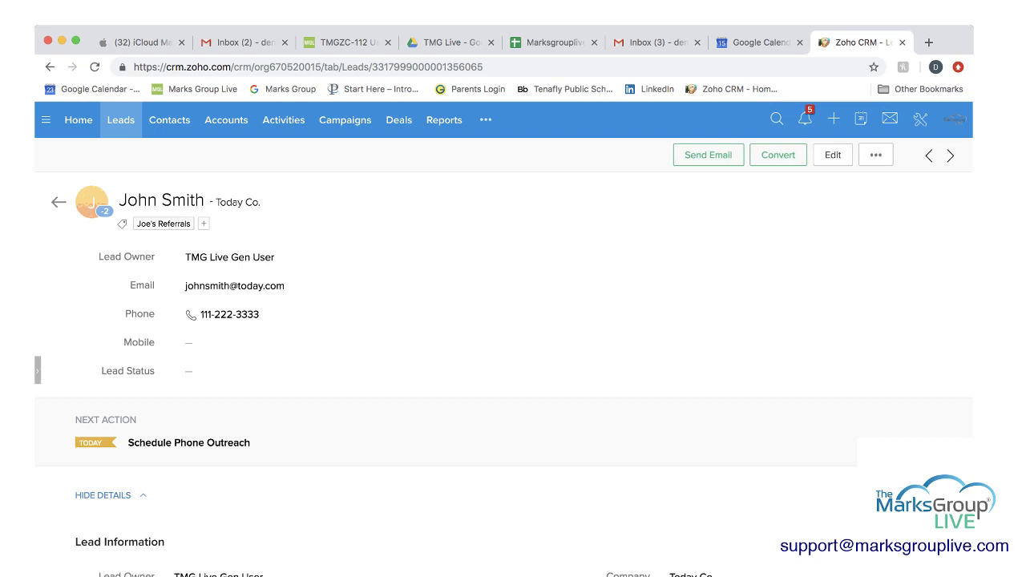
{"action": "scroll", "coordinate": [281, 484], "scroll_direction": "down", "scroll_amount": 3}
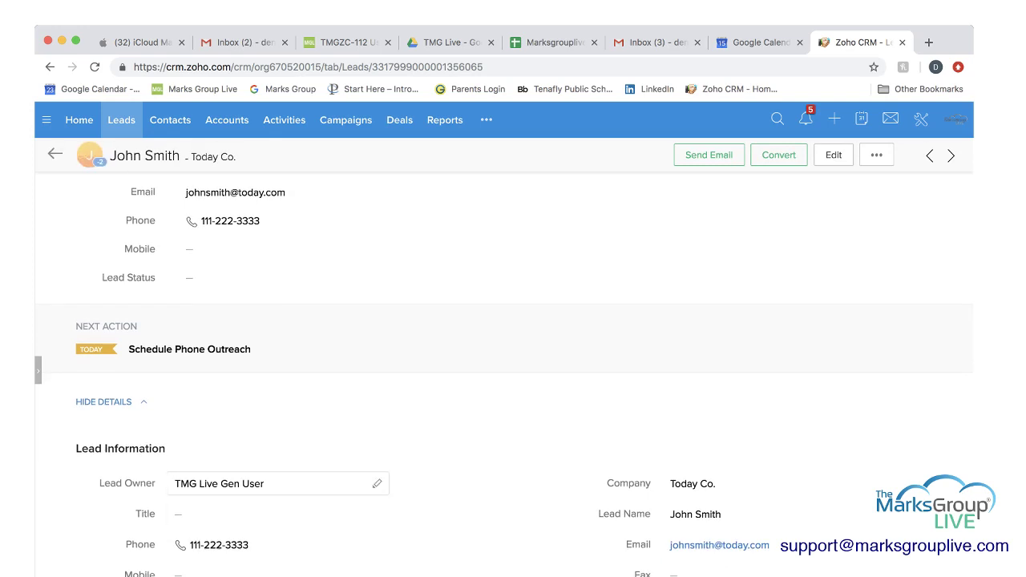
{"action": "scroll", "coordinate": [281, 484], "scroll_direction": "down", "scroll_amount": 2}
{"action": "scroll", "coordinate": [280, 484], "scroll_direction": "down", "scroll_amount": 3}
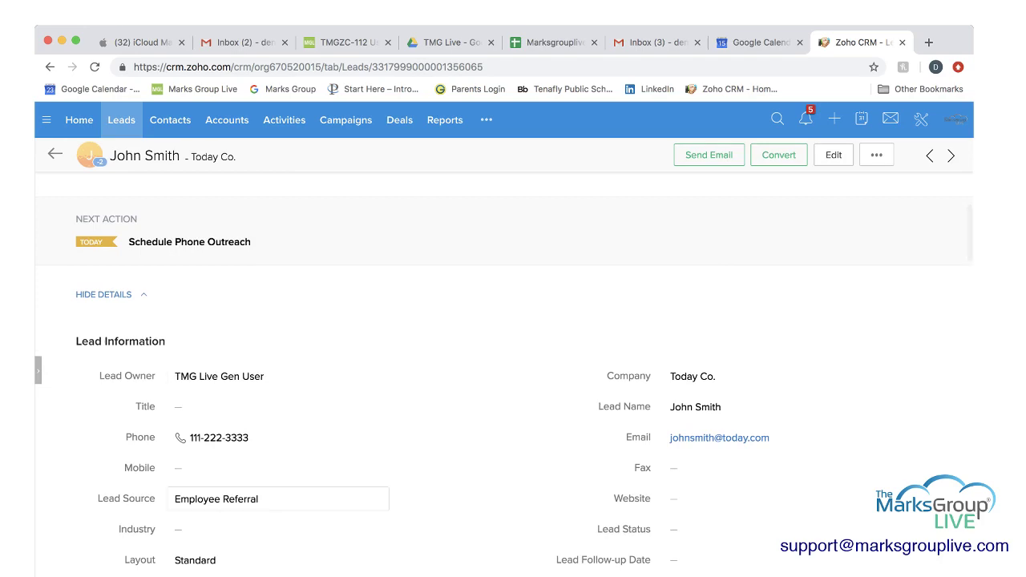
{"action": "scroll", "coordinate": [504, 377], "scroll_direction": "down", "scroll_amount": 5}
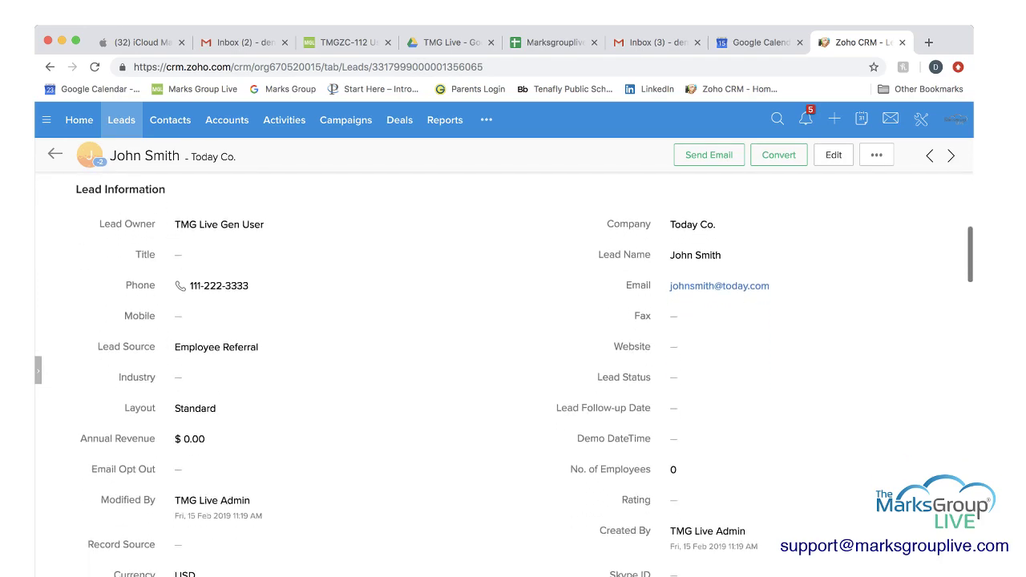
{"action": "scroll", "coordinate": [504, 377], "scroll_direction": "down", "scroll_amount": 6}
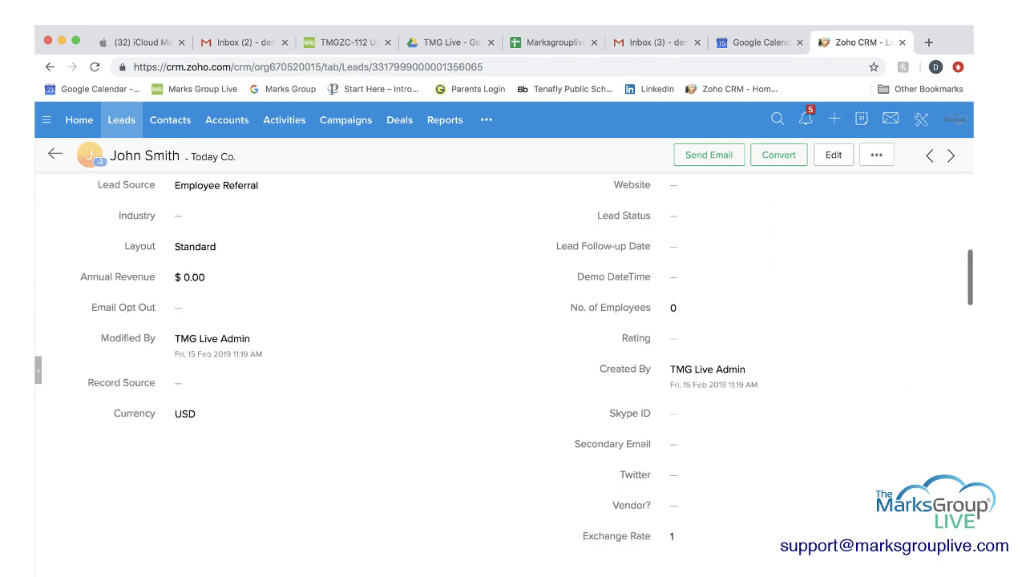
{"action": "scroll", "coordinate": [504, 377], "scroll_direction": "up", "scroll_amount": 10}
{"action": "scroll", "coordinate": [505, 377], "scroll_direction": "up", "scroll_amount": 5}
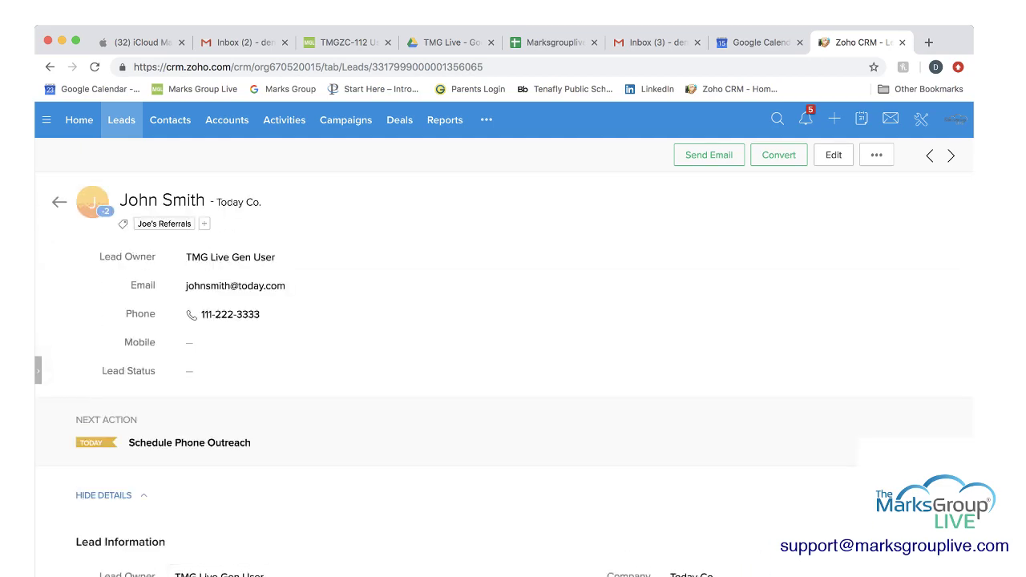
Start a contacts import in the Contacts module and upload the file Sample Contact List.xlsx
{"action": "left_click", "coordinate": [170, 119]}
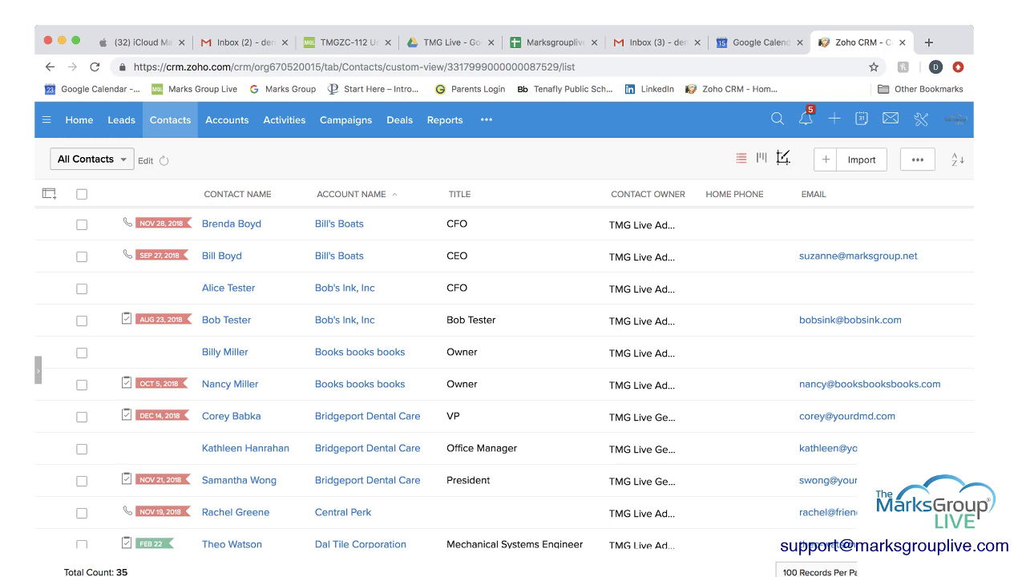
{"action": "left_click", "coordinate": [861, 159]}
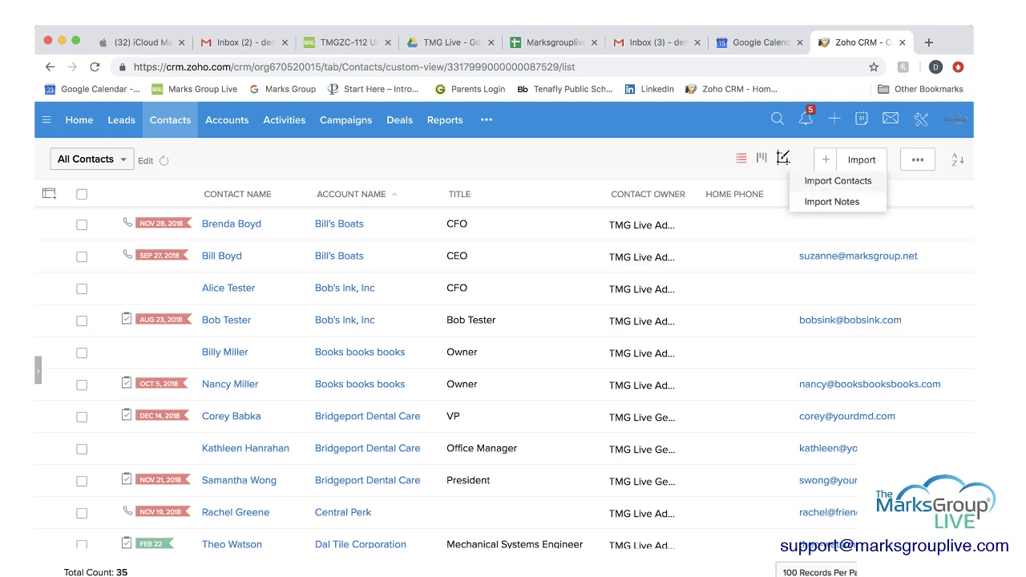
{"action": "left_click", "coordinate": [838, 180]}
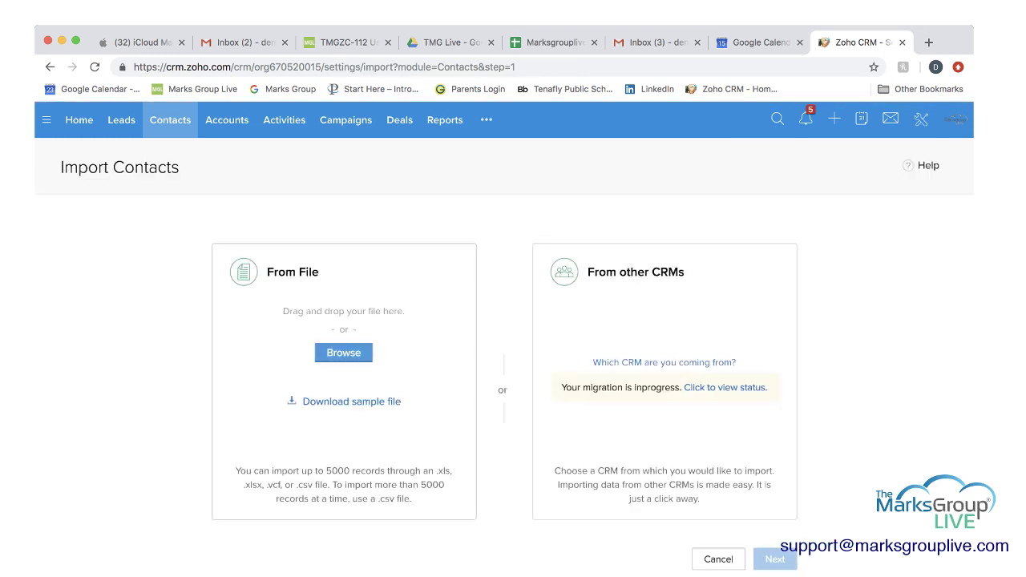
{"action": "left_click", "coordinate": [343, 353]}
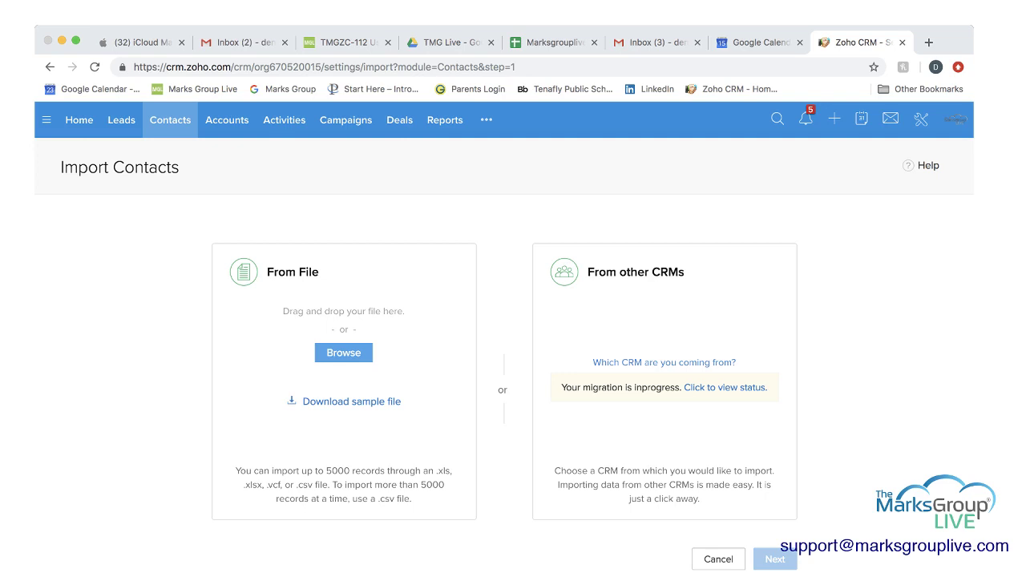
{"action": "key", "text": "Return"}
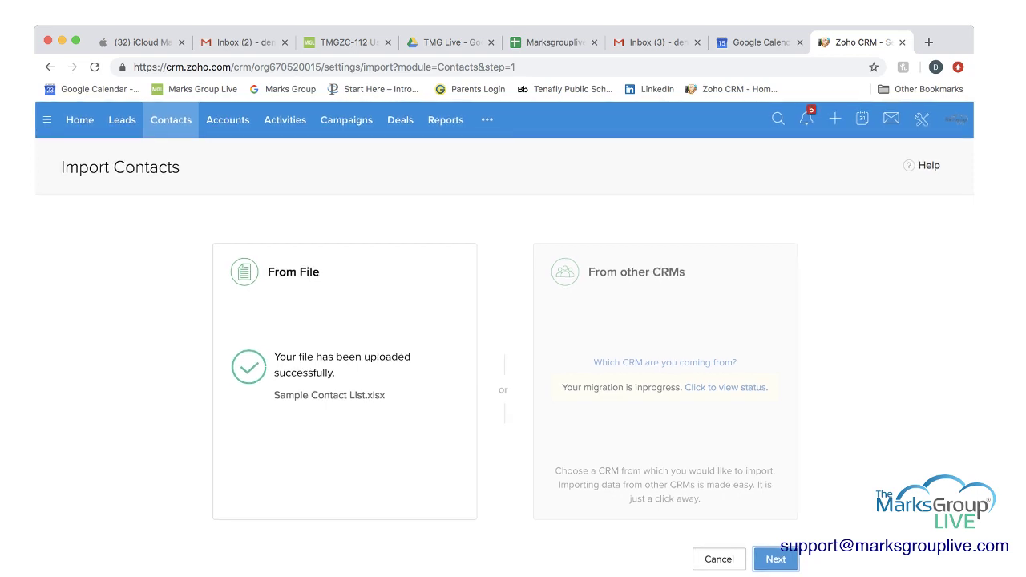
Continue the import with the records added as new Contacts and no field chosen for skipping existing contacts
{"action": "left_click", "coordinate": [775, 559]}
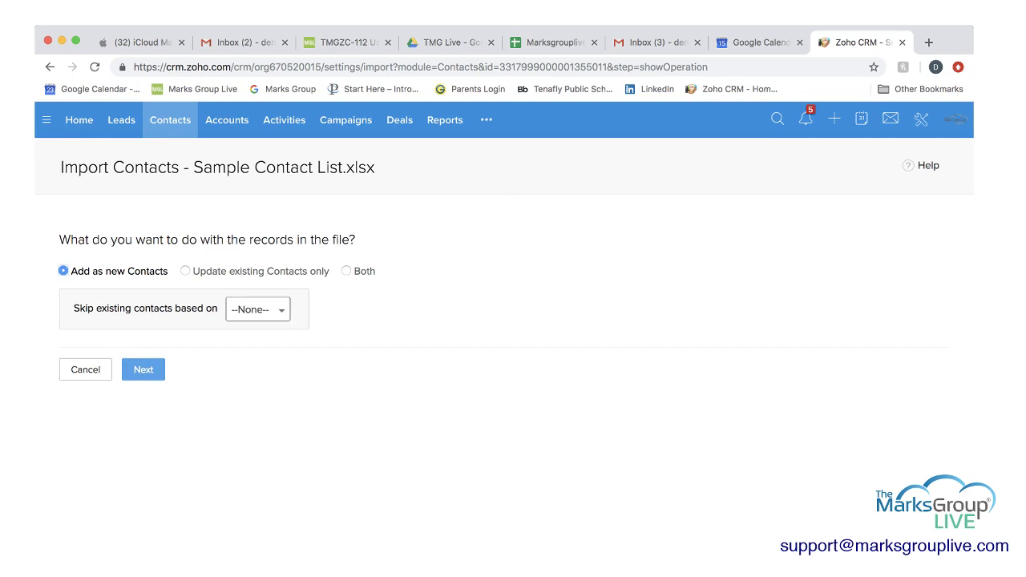
{"action": "left_click", "coordinate": [257, 309]}
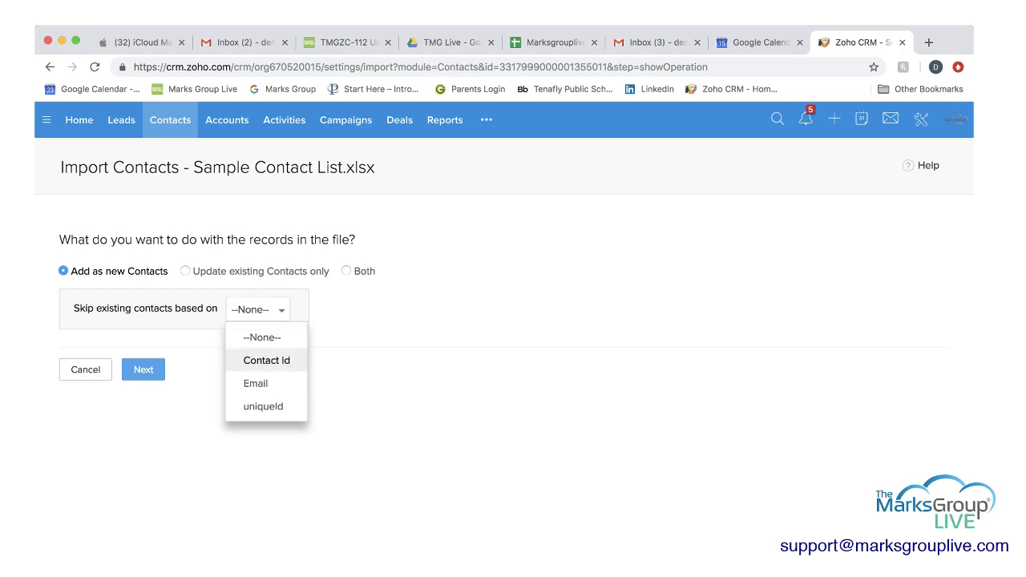
{"action": "left_click", "coordinate": [257, 309]}
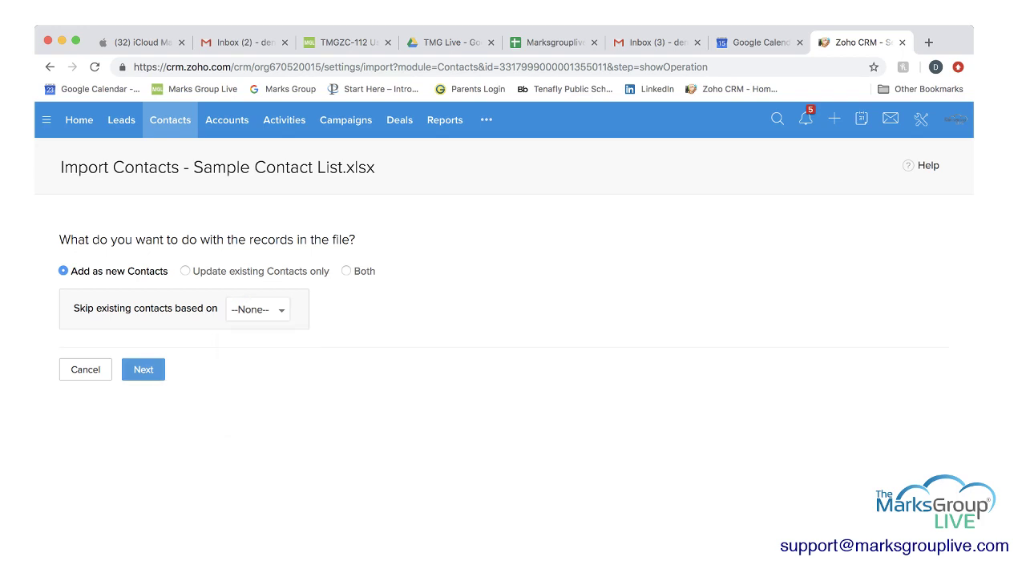
{"action": "left_click", "coordinate": [143, 370]}
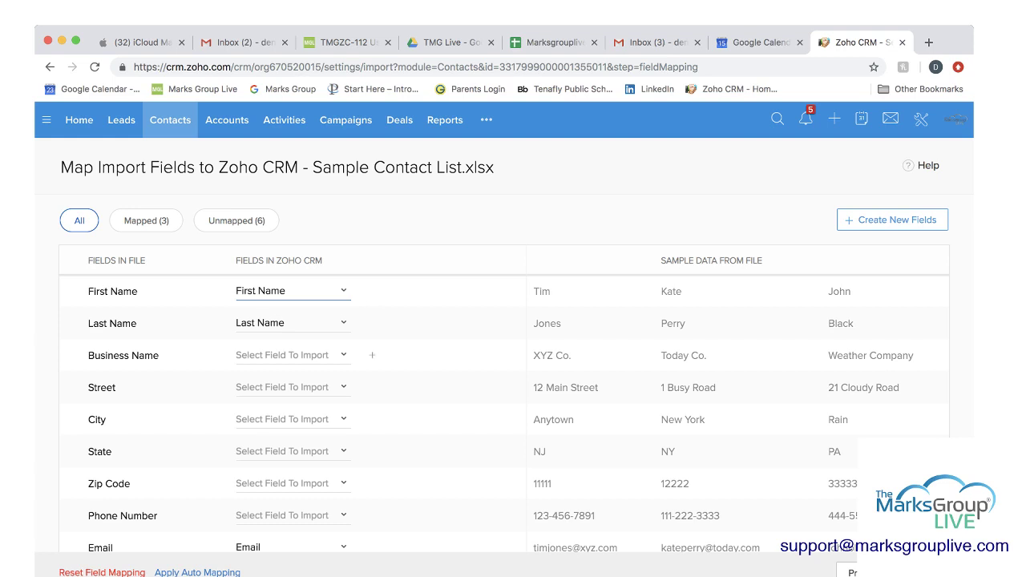
Map the file's Business Name field to Account Name within the Account Name group
{"action": "left_click", "coordinate": [292, 355]}
{"action": "key", "text": "Down"}
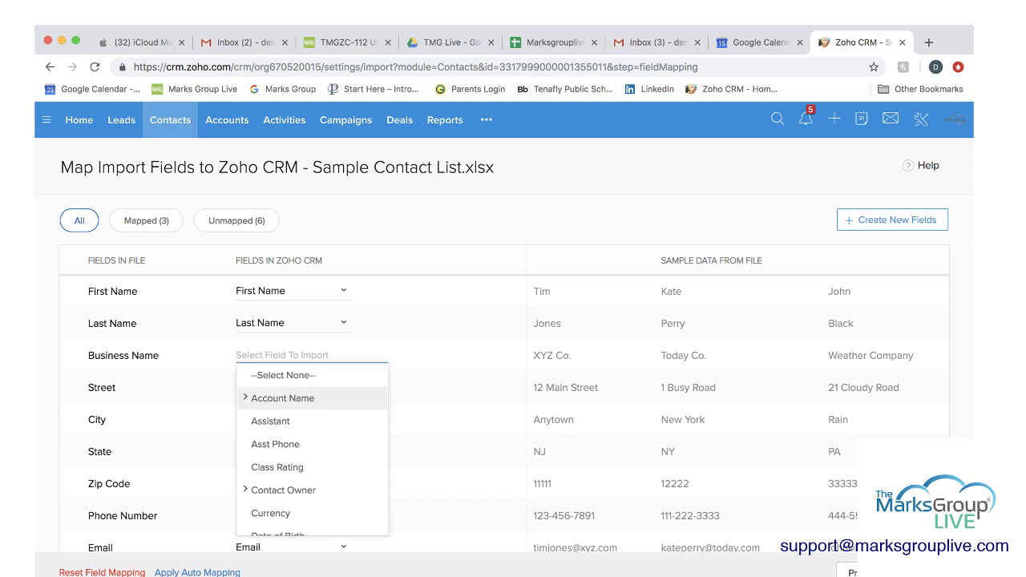
{"action": "left_click", "coordinate": [283, 398]}
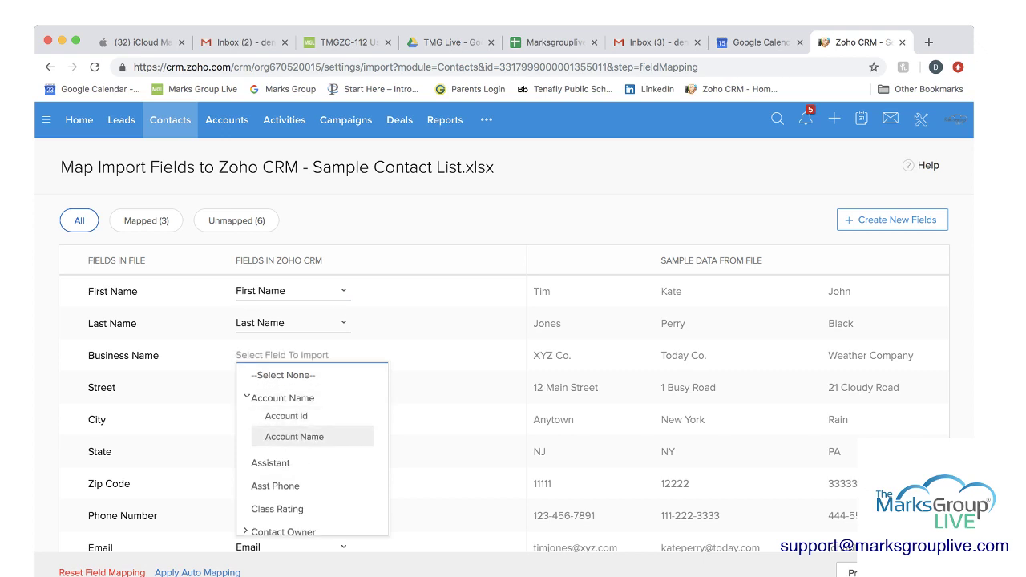
{"action": "left_click", "coordinate": [294, 437]}
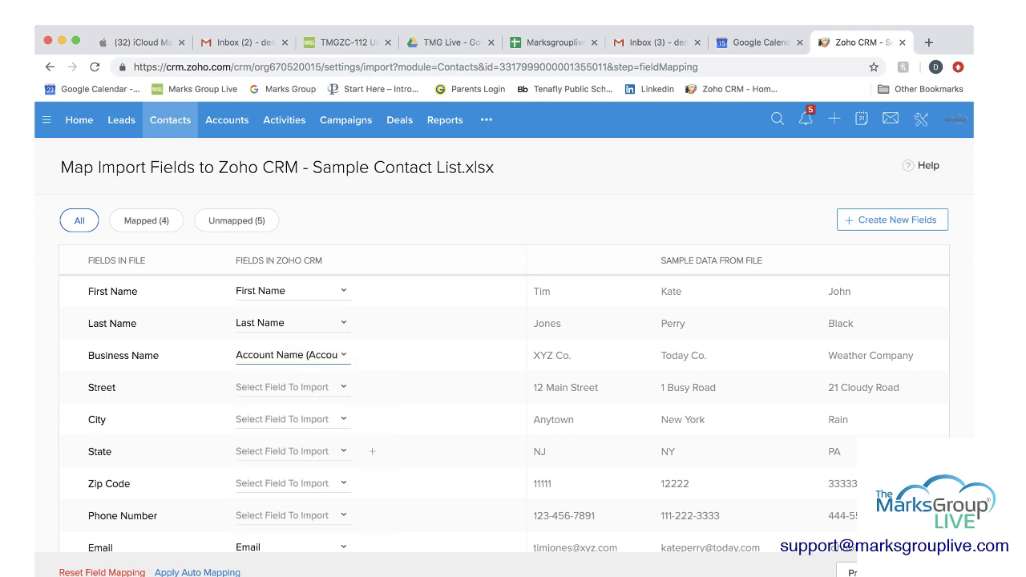
Map the file's Street field to Mailing Street and its City field to Mailing City
{"action": "left_click", "coordinate": [293, 387]}
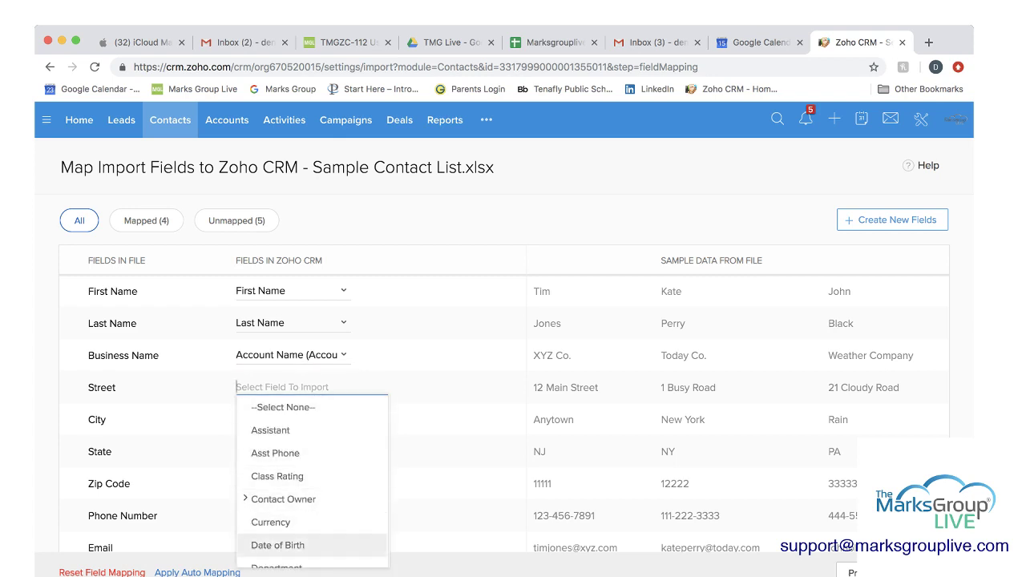
{"action": "scroll", "coordinate": [313, 479], "scroll_direction": "down", "scroll_amount": 5}
{"action": "scroll", "coordinate": [313, 479], "scroll_direction": "down", "scroll_amount": 3}
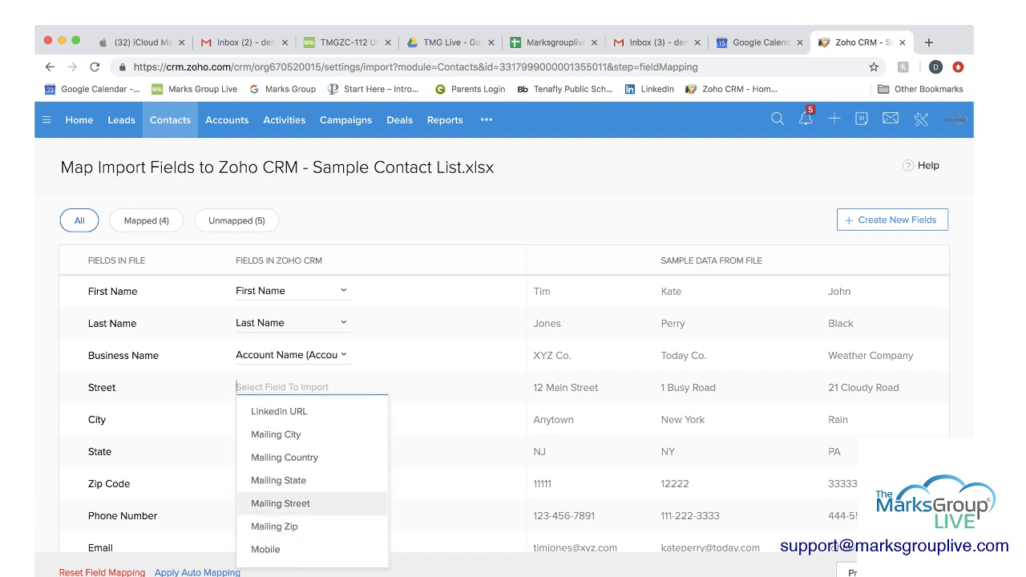
{"action": "left_click", "coordinate": [313, 503]}
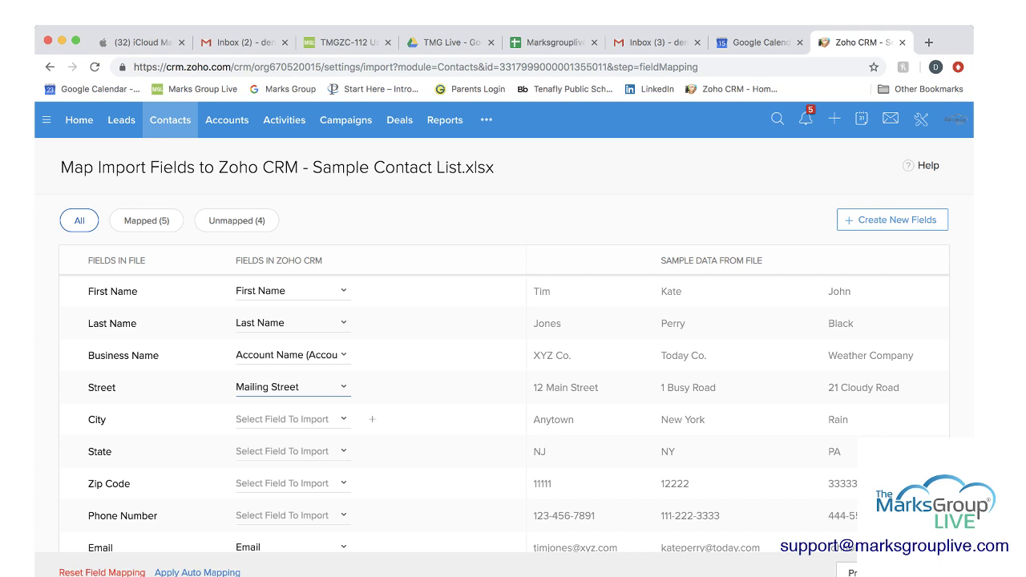
{"action": "left_click", "coordinate": [293, 418]}
{"action": "scroll", "coordinate": [312, 505], "scroll_direction": "down", "scroll_amount": 4}
{"action": "scroll", "coordinate": [313, 505], "scroll_direction": "down", "scroll_amount": 3}
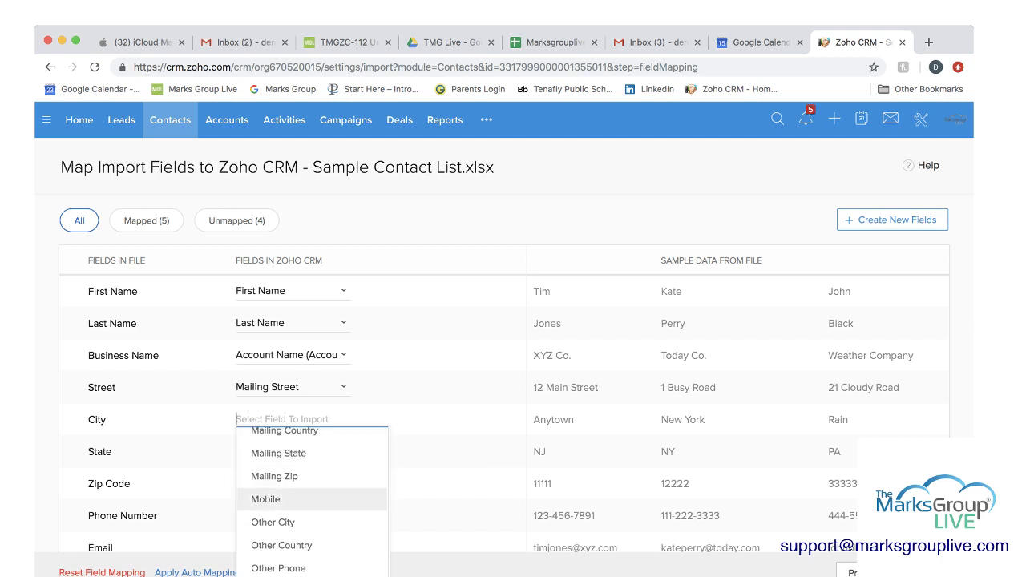
{"action": "scroll", "coordinate": [313, 499], "scroll_direction": "up", "scroll_amount": 2}
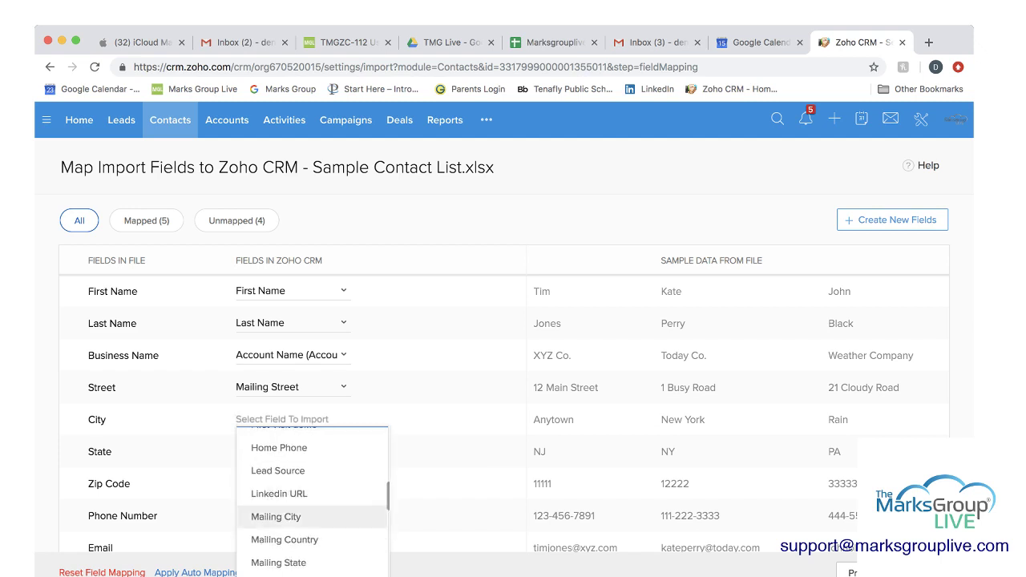
{"action": "left_click", "coordinate": [277, 451]}
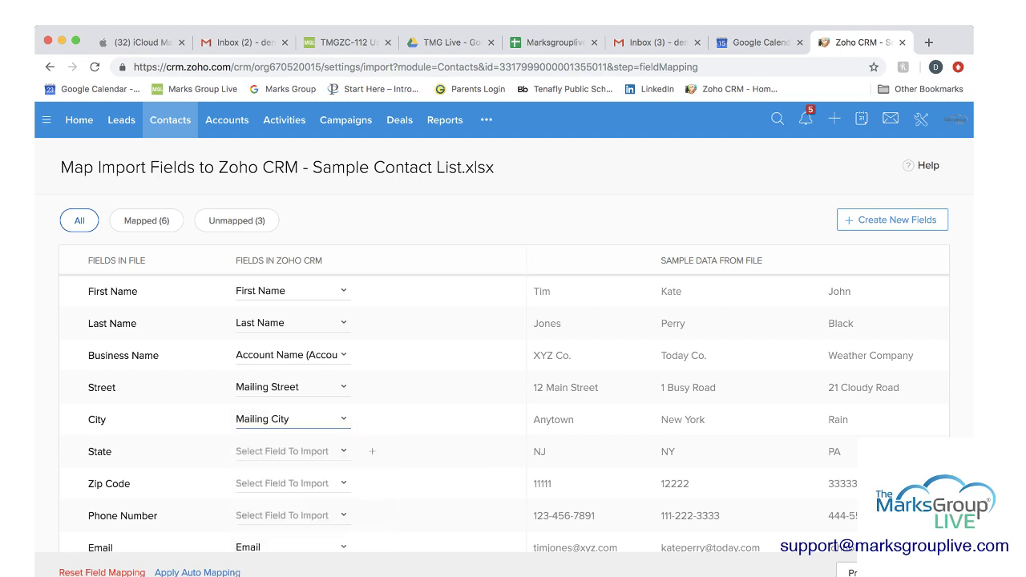
Map the file's State field to Mailing State and its Zip Code field to Mailing Zip
{"action": "left_click", "coordinate": [289, 452]}
{"action": "scroll", "coordinate": [312, 417], "scroll_direction": "down", "scroll_amount": 4}
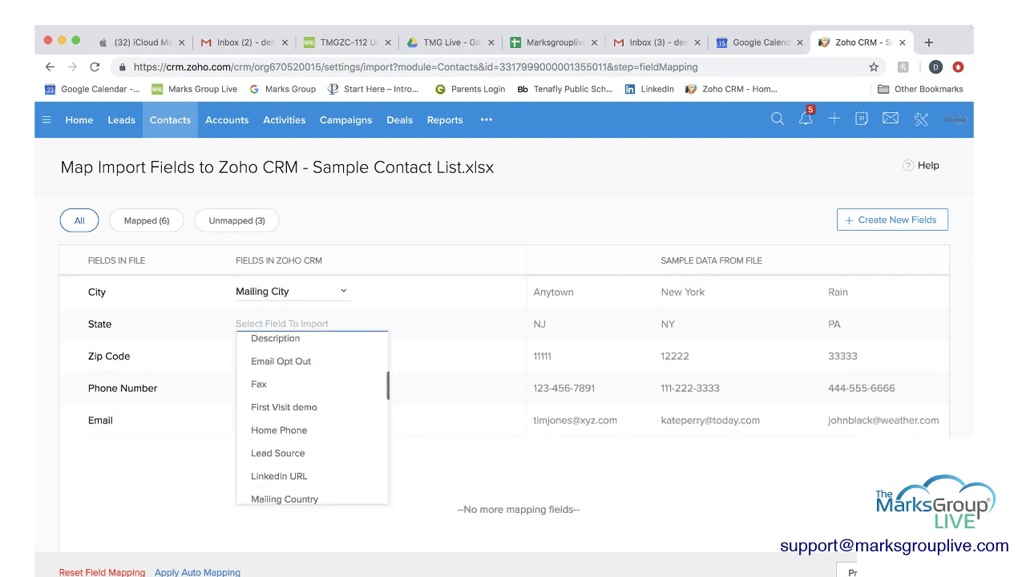
{"action": "scroll", "coordinate": [277, 470], "scroll_direction": "down", "scroll_amount": 3}
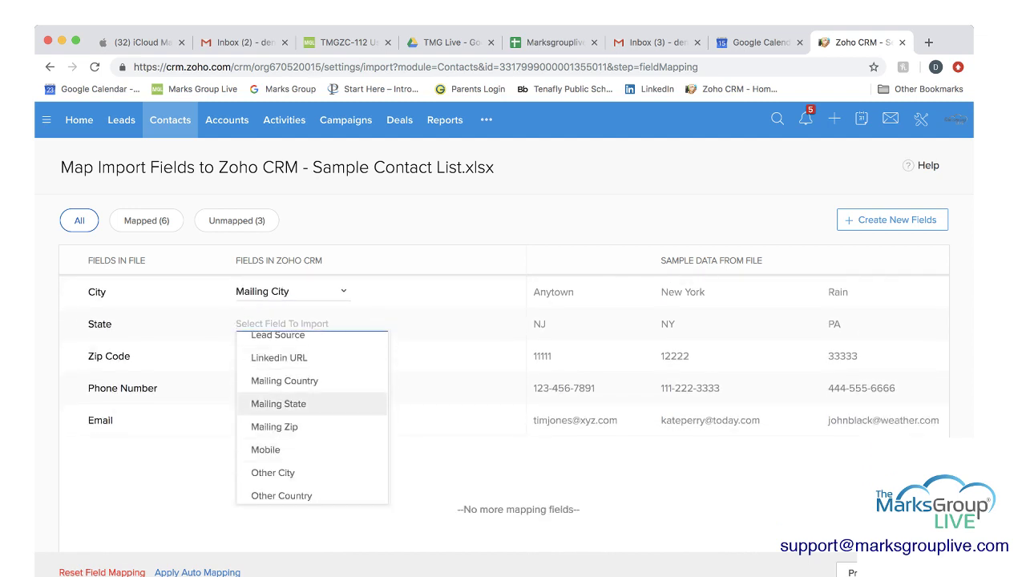
{"action": "left_click", "coordinate": [278, 403]}
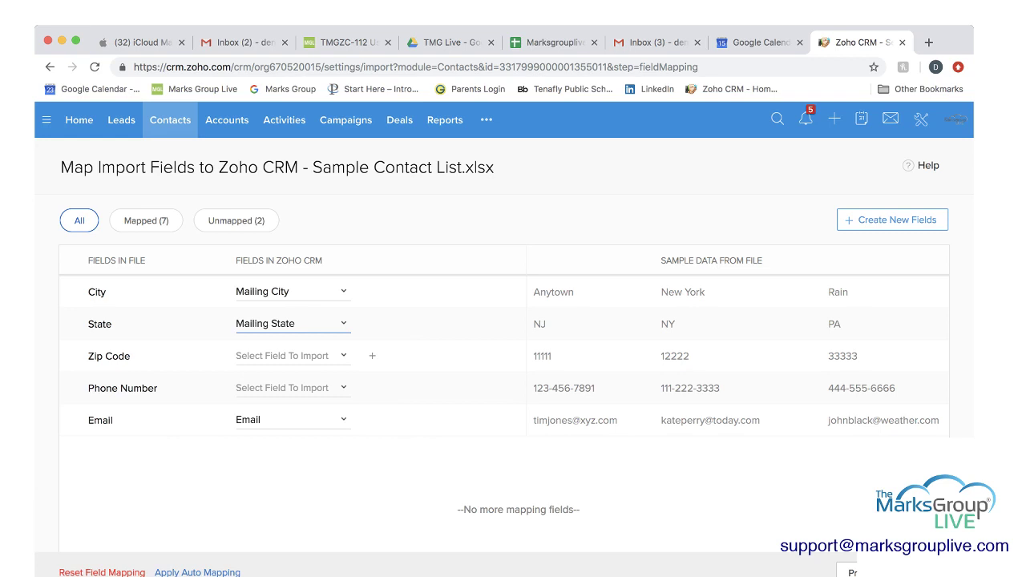
{"action": "left_click", "coordinate": [289, 355]}
{"action": "scroll", "coordinate": [277, 435], "scroll_direction": "down", "scroll_amount": 5}
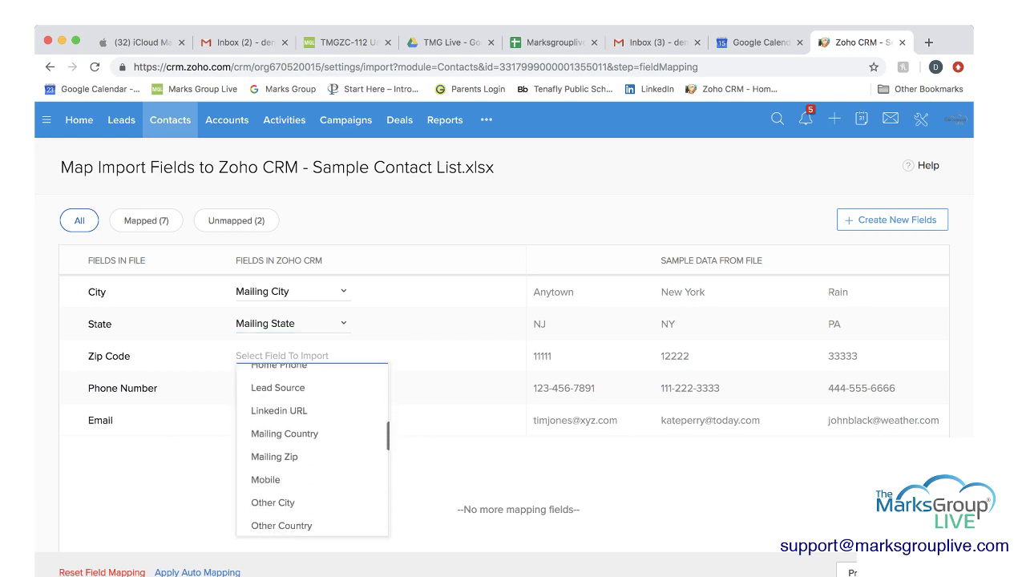
{"action": "left_click", "coordinate": [274, 456]}
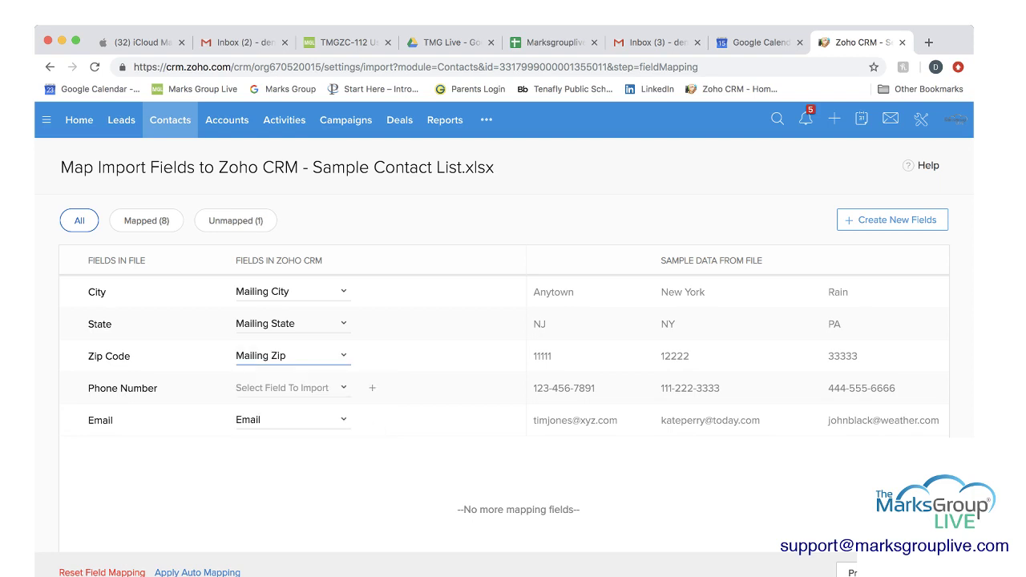
Map the file's Phone Number field to Other Phone
{"action": "left_click", "coordinate": [289, 387]}
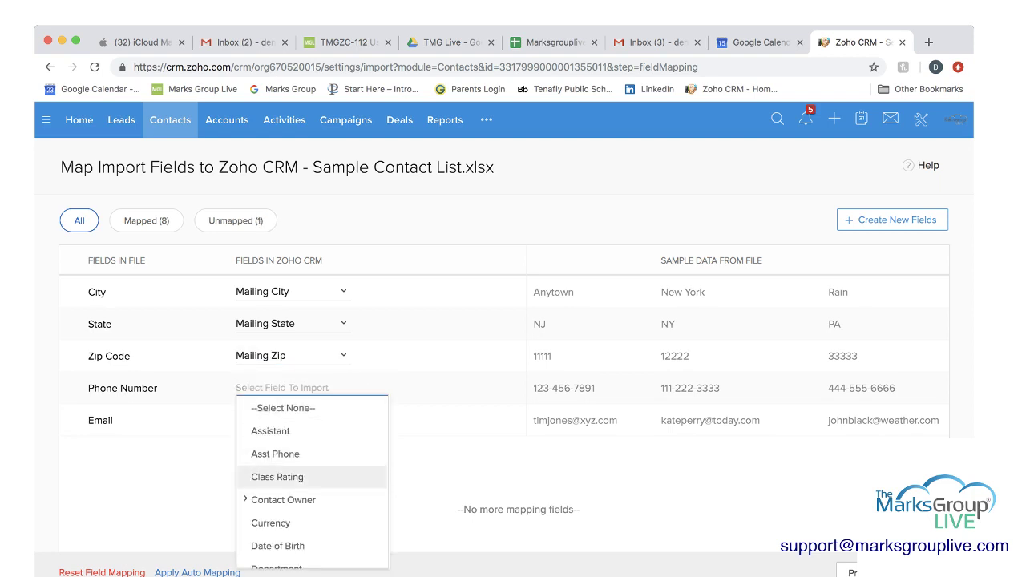
{"action": "scroll", "coordinate": [277, 465], "scroll_direction": "down", "scroll_amount": 5}
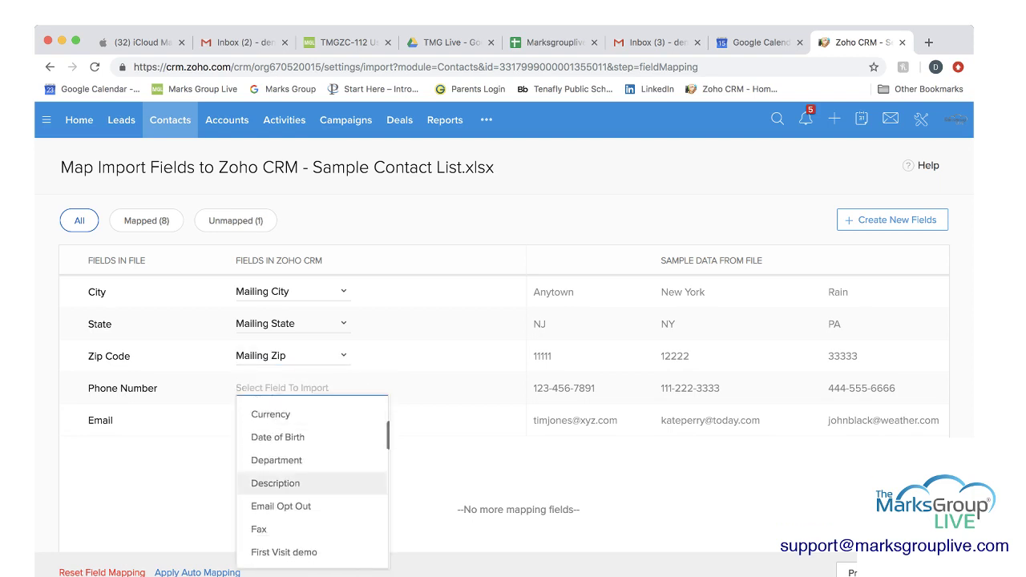
{"action": "scroll", "coordinate": [276, 454], "scroll_direction": "down", "scroll_amount": 2}
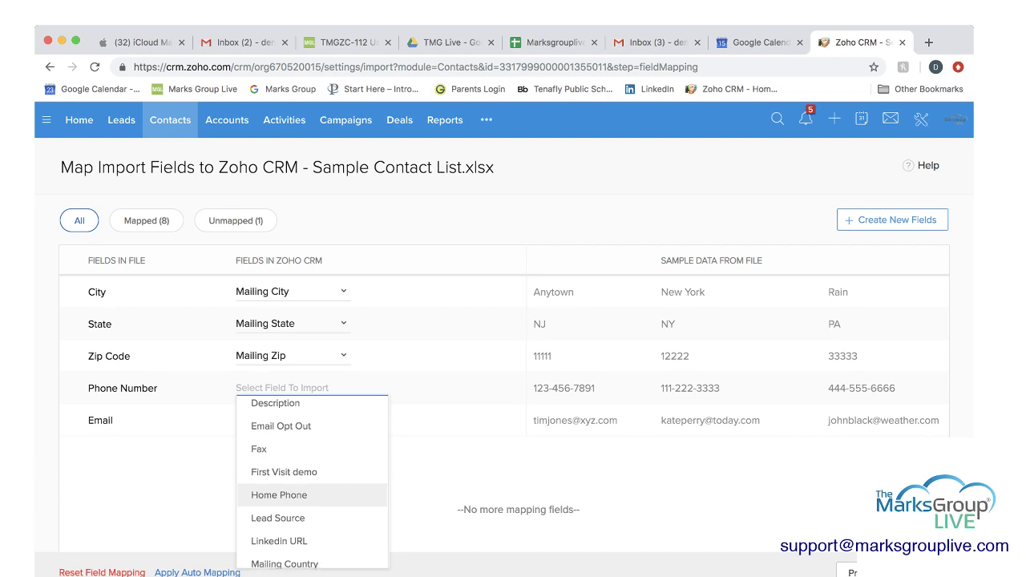
{"action": "scroll", "coordinate": [277, 498], "scroll_direction": "down", "scroll_amount": 4}
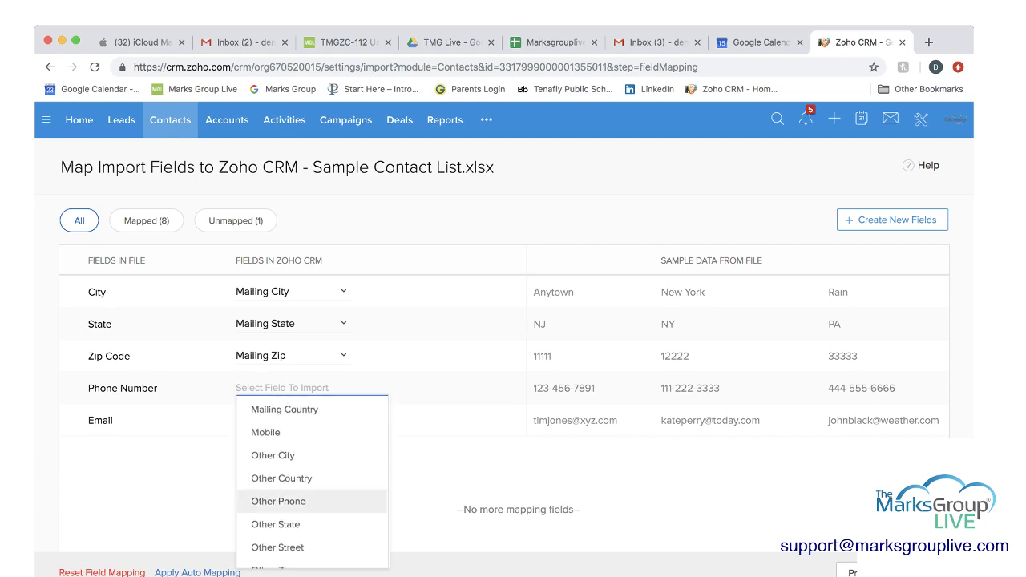
{"action": "left_click", "coordinate": [278, 501]}
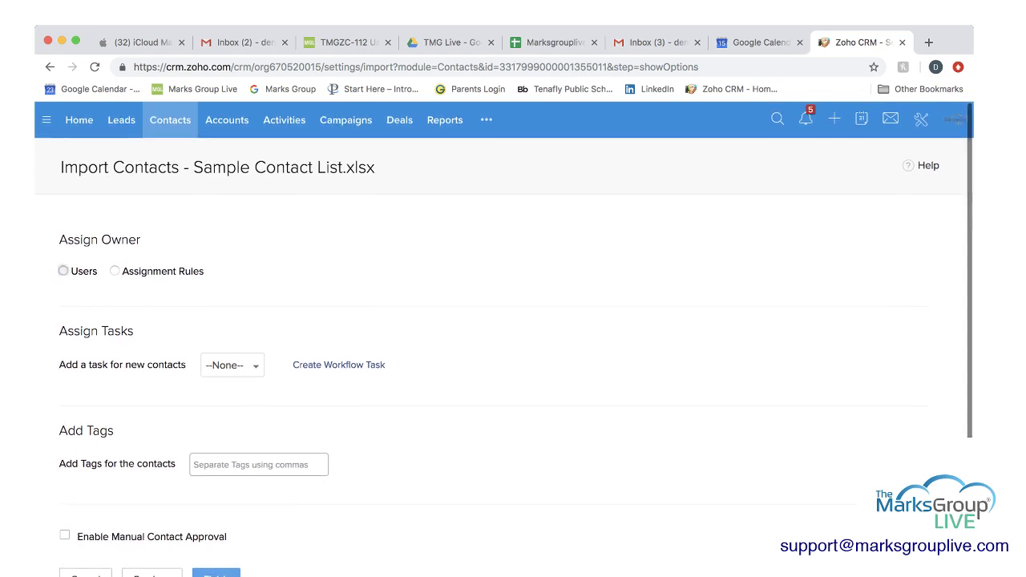
Assign the imported contacts to the user TMG Live Gen User and leave the task for new contacts at None
{"action": "left_click", "coordinate": [64, 270]}
{"action": "left_click", "coordinate": [226, 309]}
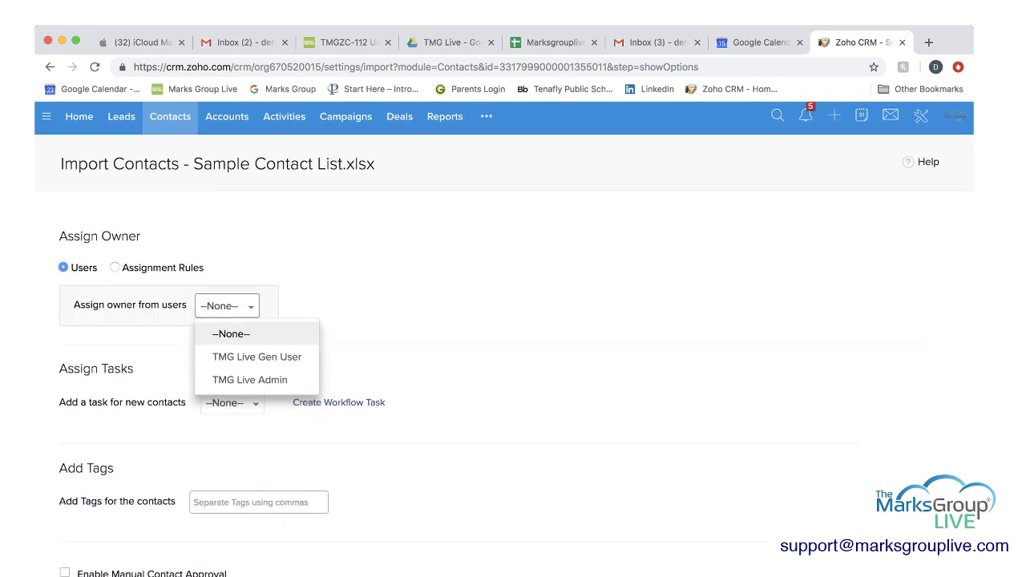
{"action": "left_click", "coordinate": [256, 357]}
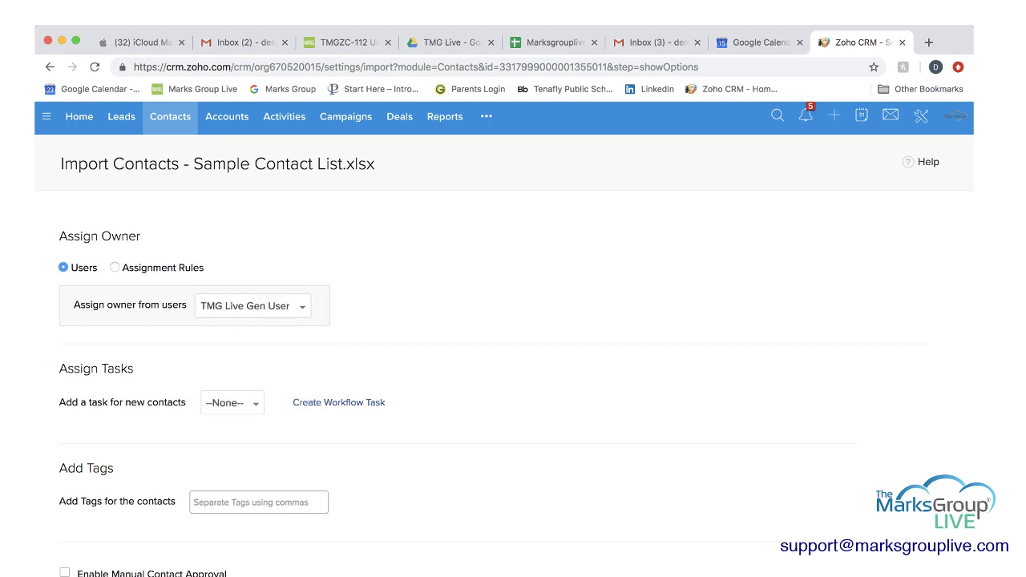
{"action": "left_click", "coordinate": [232, 403]}
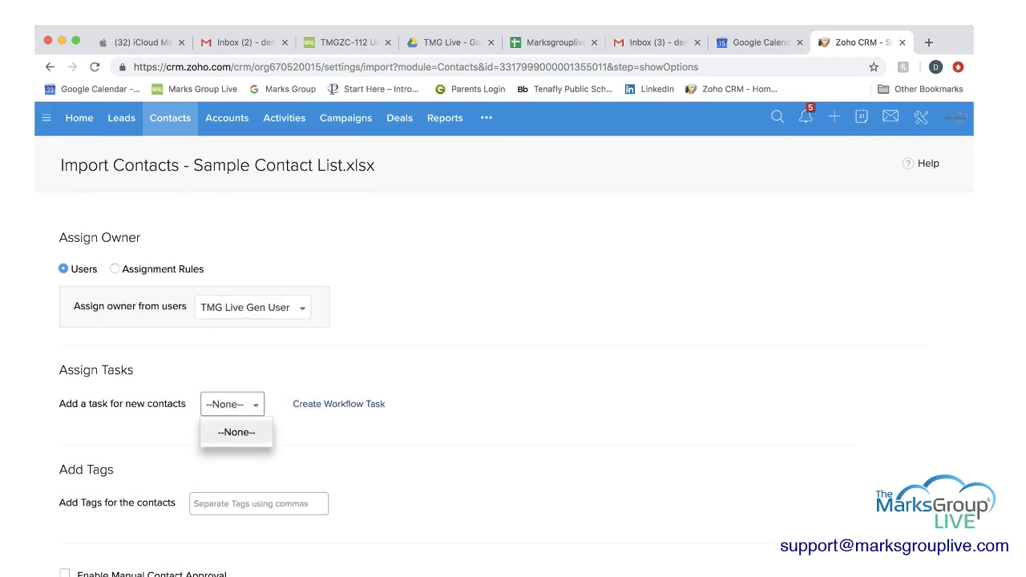
{"action": "key", "text": "Escape"}
Finish the contacts import without tags, acknowledge the scheduling notice, and refresh the All Contacts list
{"action": "scroll", "coordinate": [503, 337], "scroll_direction": "down", "scroll_amount": 1}
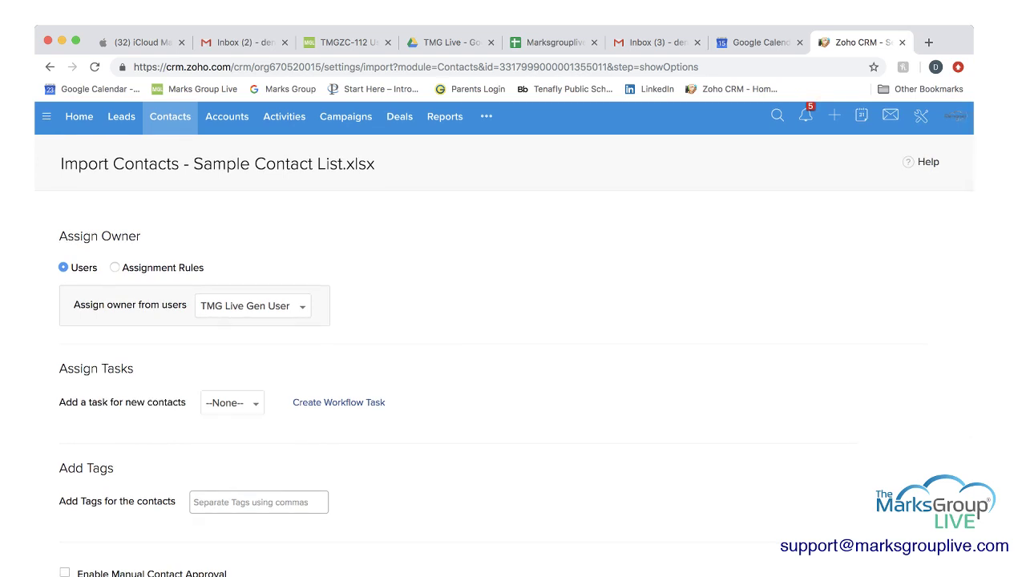
{"action": "scroll", "coordinate": [513, 337], "scroll_direction": "down", "scroll_amount": 2}
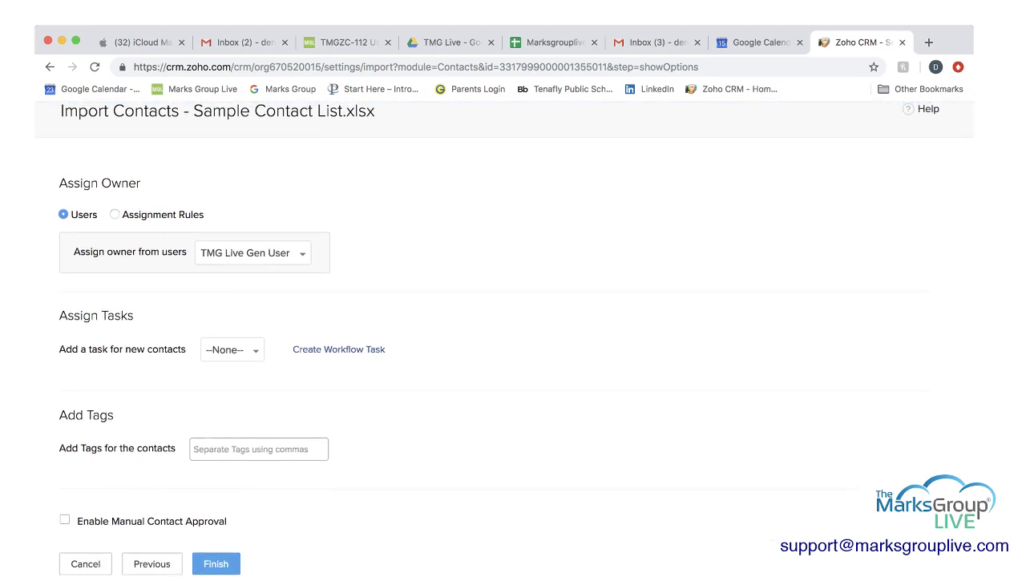
{"action": "left_click", "coordinate": [216, 564]}
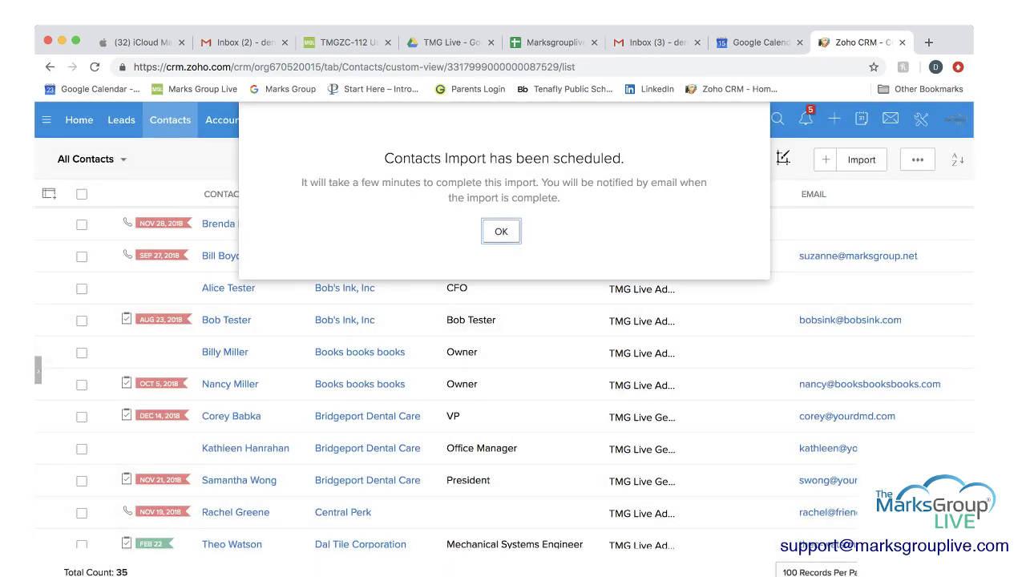
{"action": "key", "text": "Return"}
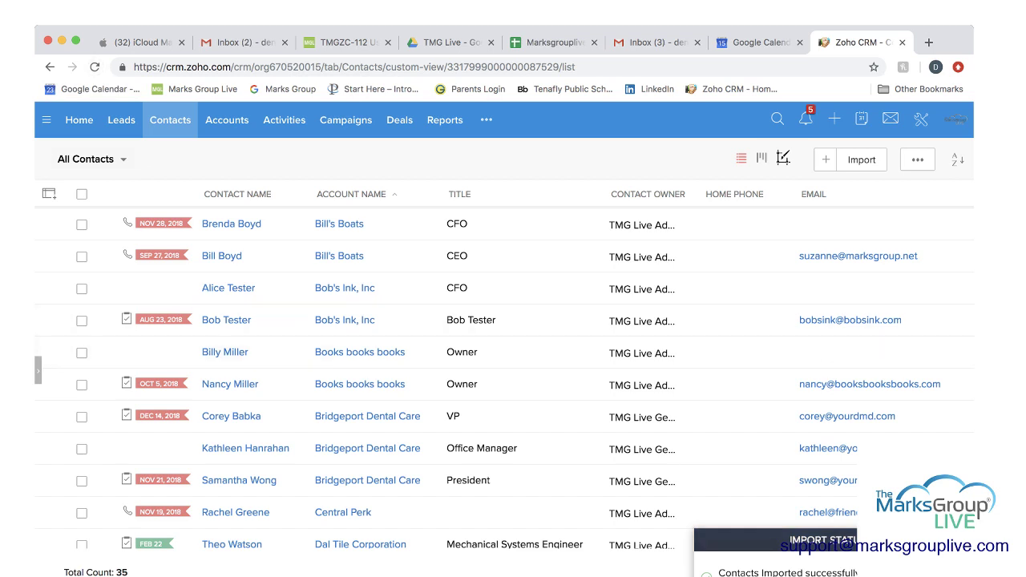
{"action": "left_click", "coordinate": [94, 66]}
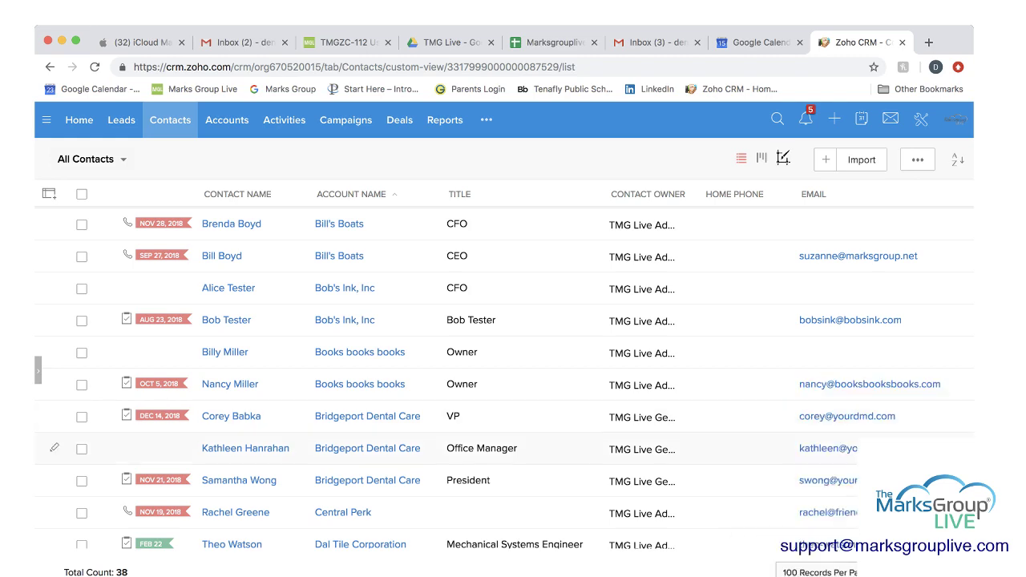
Find the imported contact for Today Co. in the All Contacts list and open its record
{"action": "scroll", "coordinate": [53, 453], "scroll_direction": "down", "scroll_amount": 3}
{"action": "scroll", "coordinate": [54, 449], "scroll_direction": "down", "scroll_amount": 5}
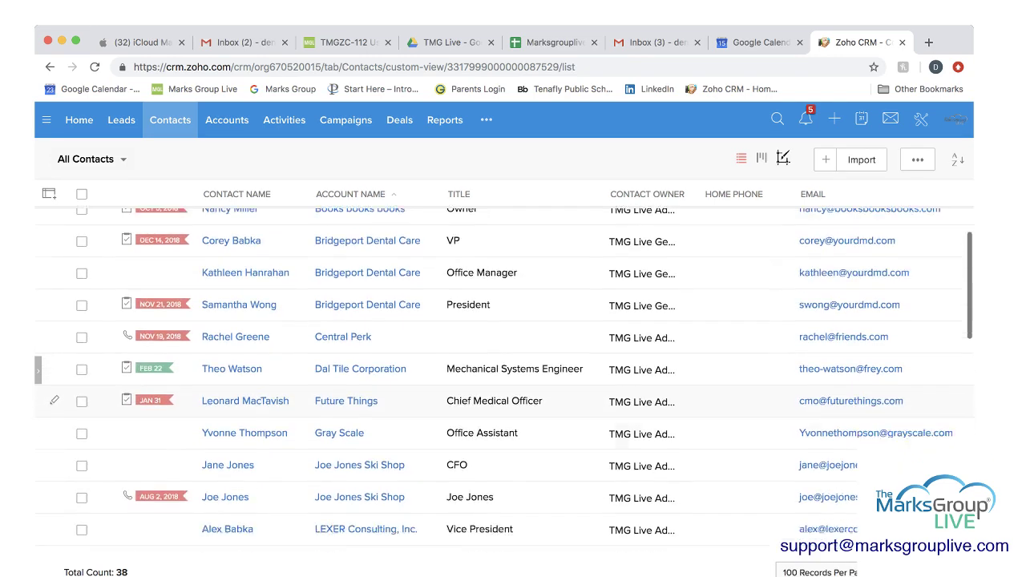
{"action": "scroll", "coordinate": [54, 433], "scroll_direction": "down", "scroll_amount": 10}
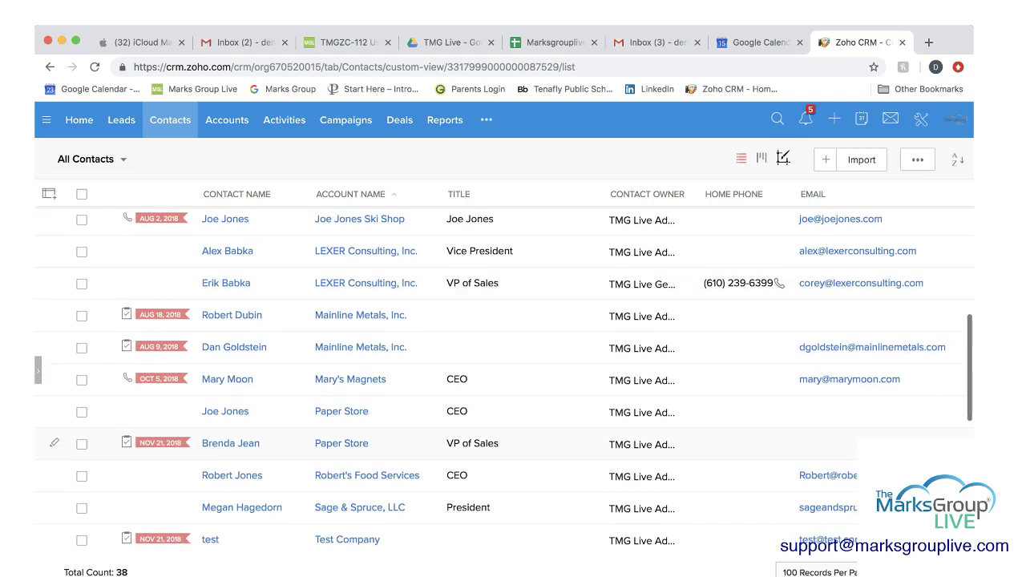
{"action": "scroll", "coordinate": [54, 433], "scroll_direction": "down", "scroll_amount": 1}
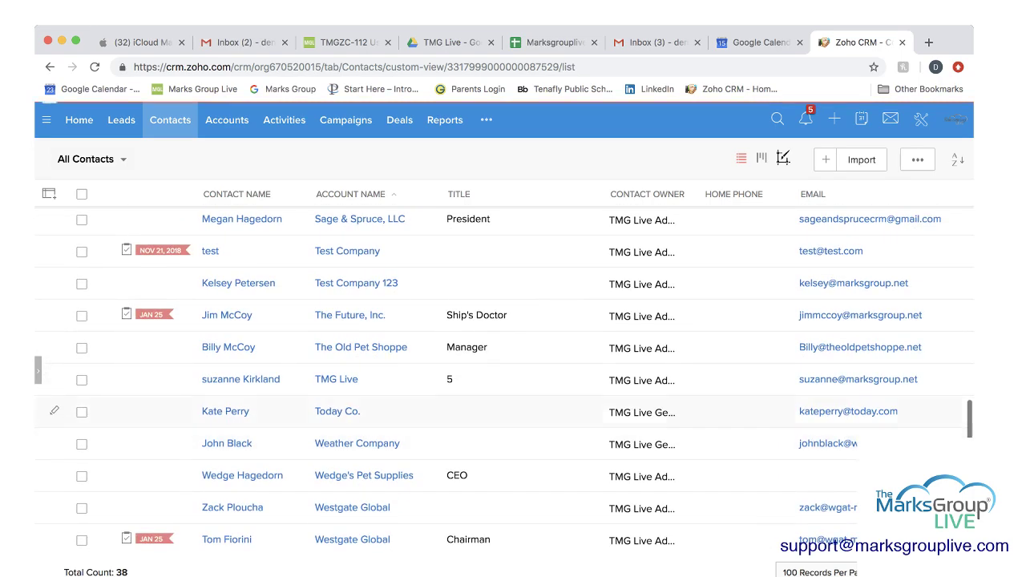
{"action": "left_click", "coordinate": [224, 411]}
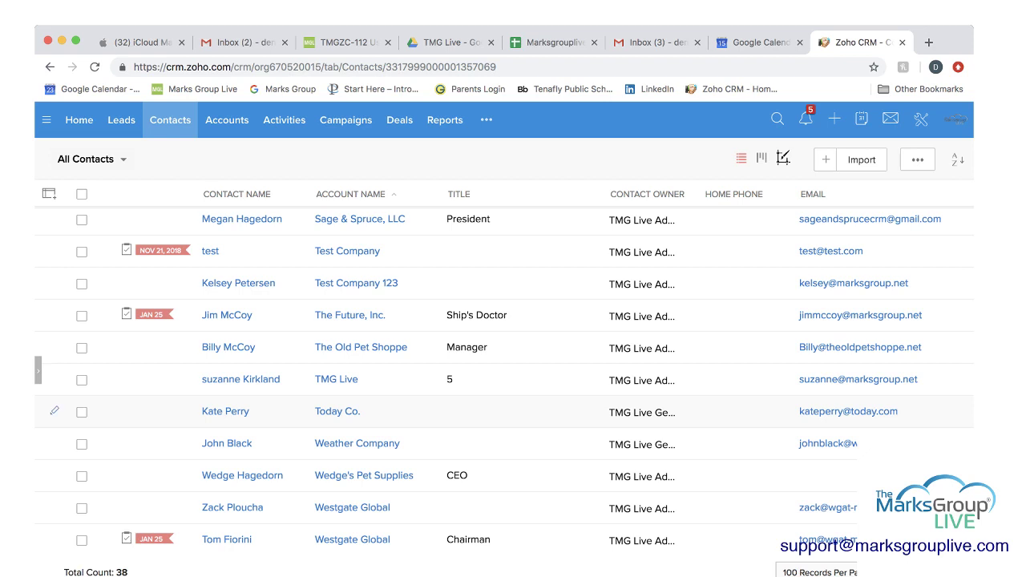
Review the Today Co. contact's imported fields in the edit form, leave it without saving, and return to the All Contacts list
{"action": "left_click", "coordinate": [54, 411]}
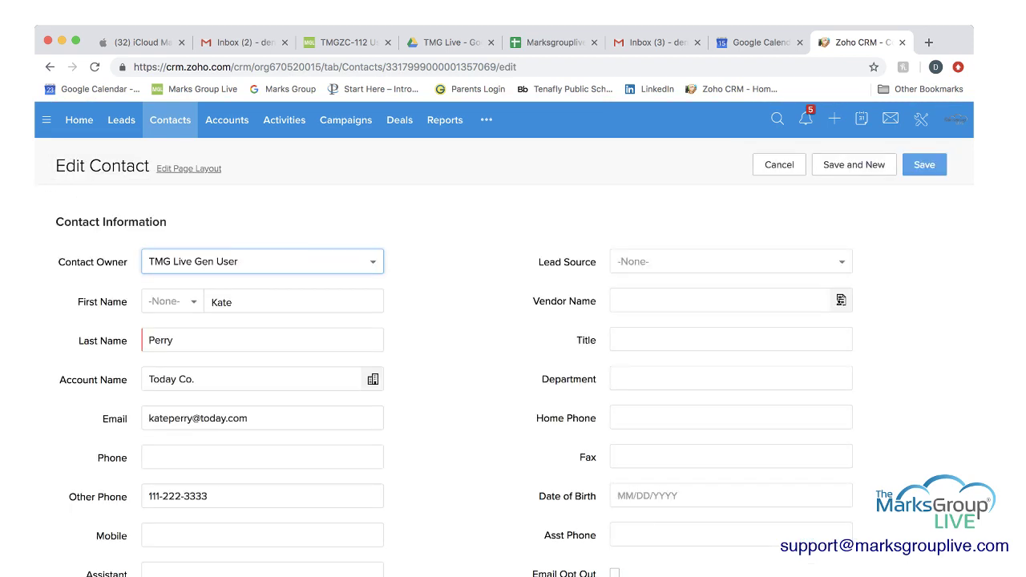
{"action": "scroll", "coordinate": [504, 352], "scroll_direction": "down", "scroll_amount": 3}
{"action": "scroll", "coordinate": [504, 353], "scroll_direction": "up", "scroll_amount": 3}
{"action": "scroll", "coordinate": [505, 341], "scroll_direction": "down", "scroll_amount": 5}
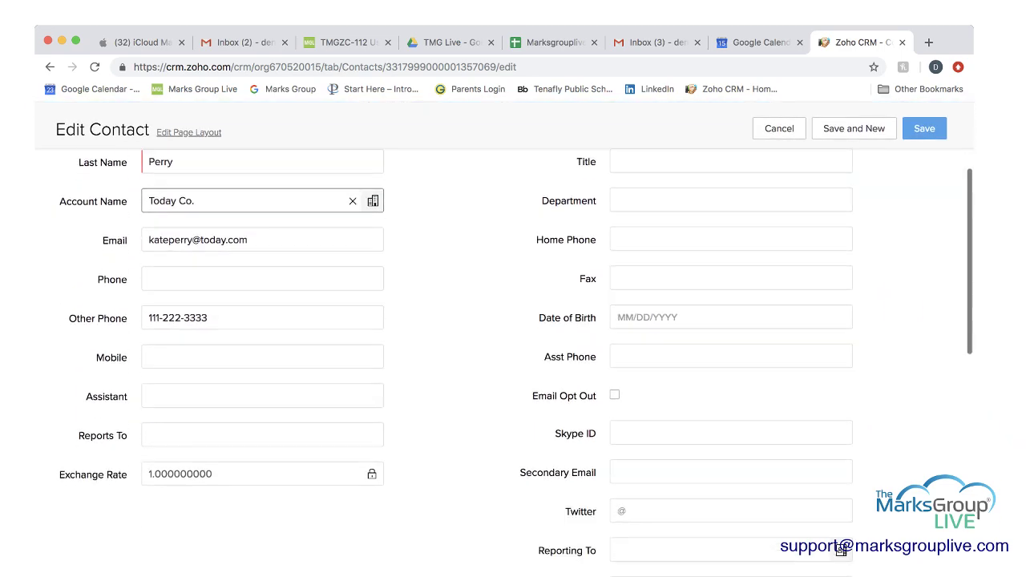
{"action": "scroll", "coordinate": [504, 341], "scroll_direction": "up", "scroll_amount": 5}
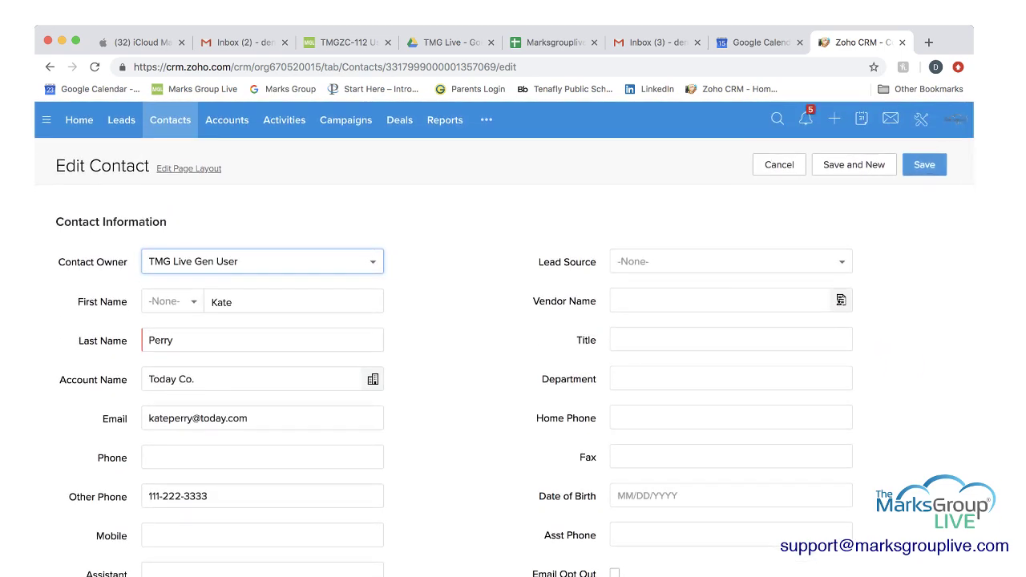
{"action": "left_click", "coordinate": [778, 165]}
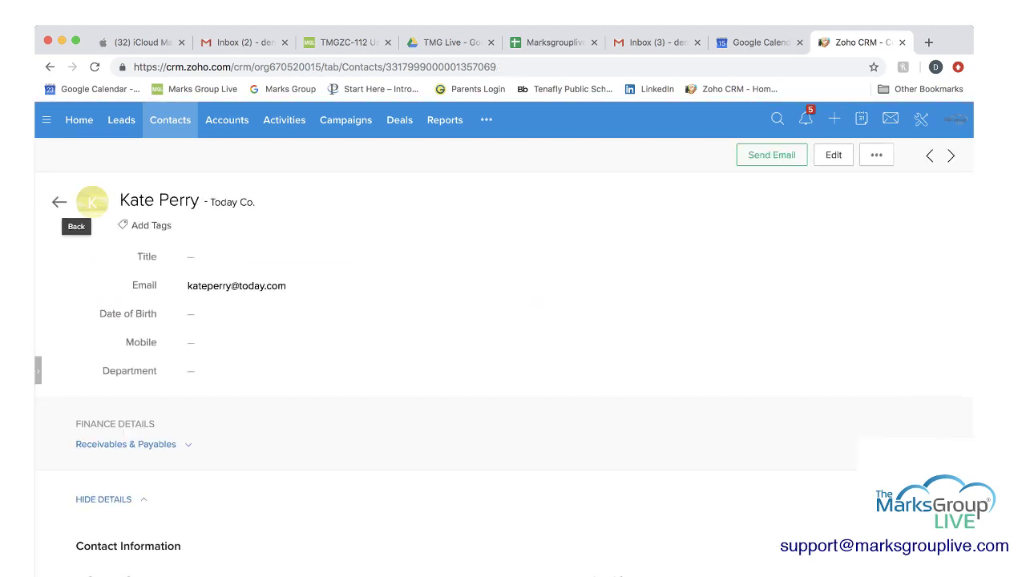
{"action": "left_click", "coordinate": [59, 201]}
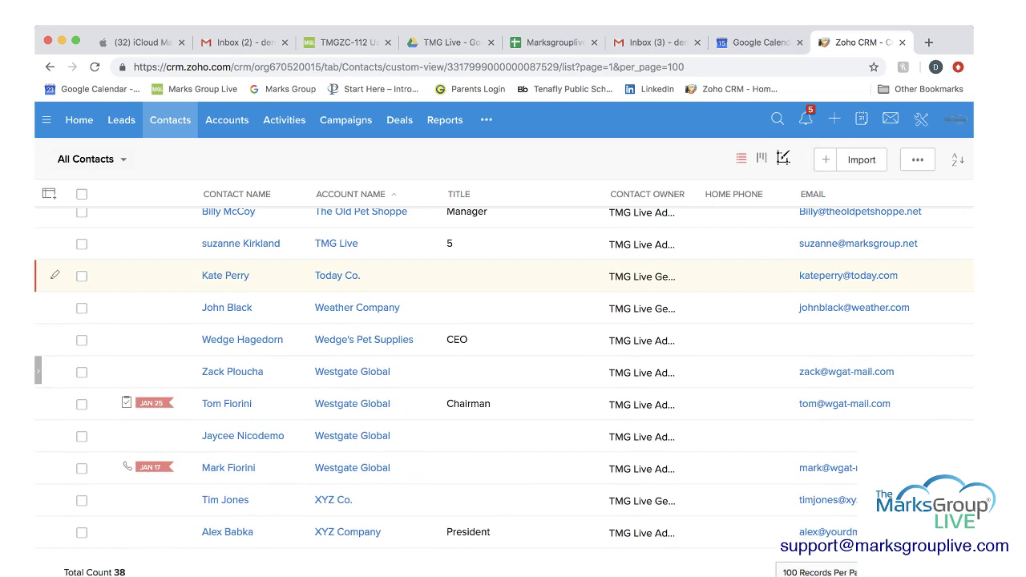